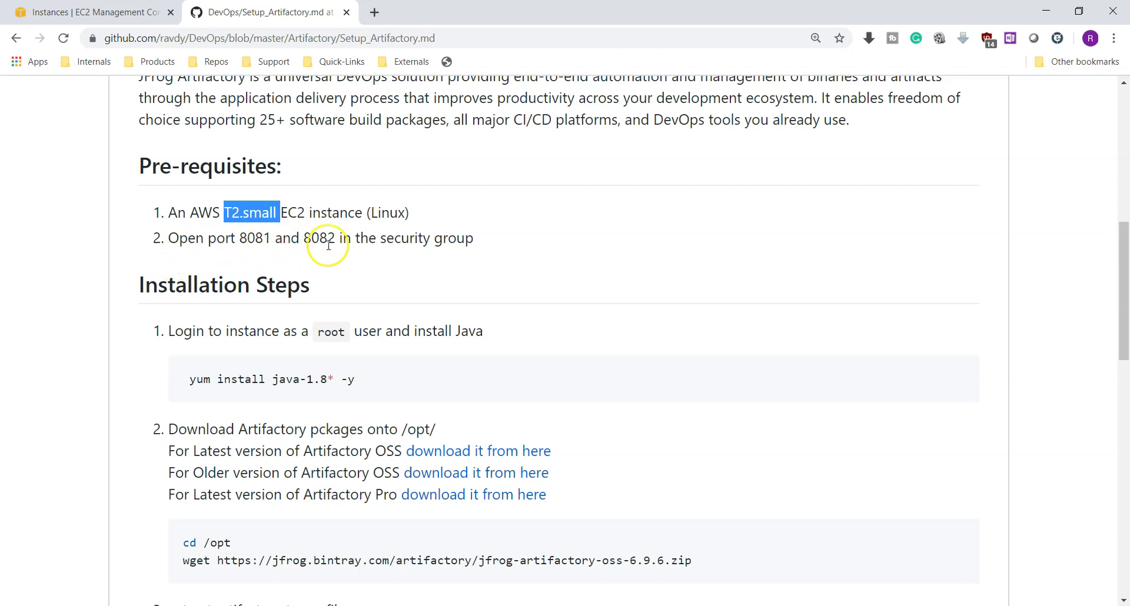
Highlight ports 8081 and 8082 and the Java install command in the guide's prerequisites
left_click_drag(236, 237, 271, 238)
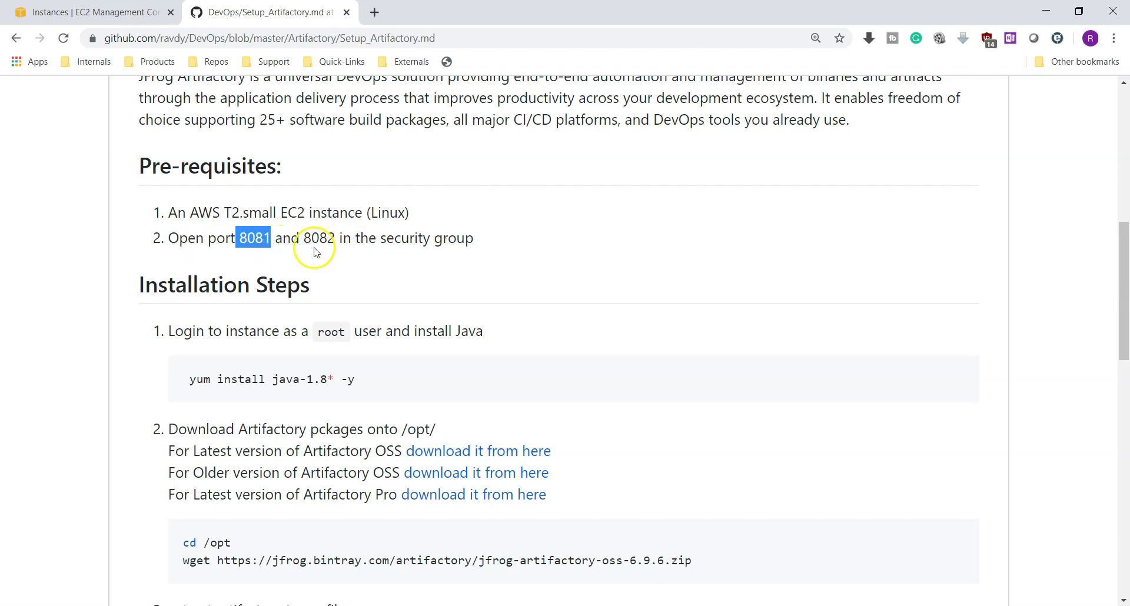
left_click_drag(303, 238, 333, 243)
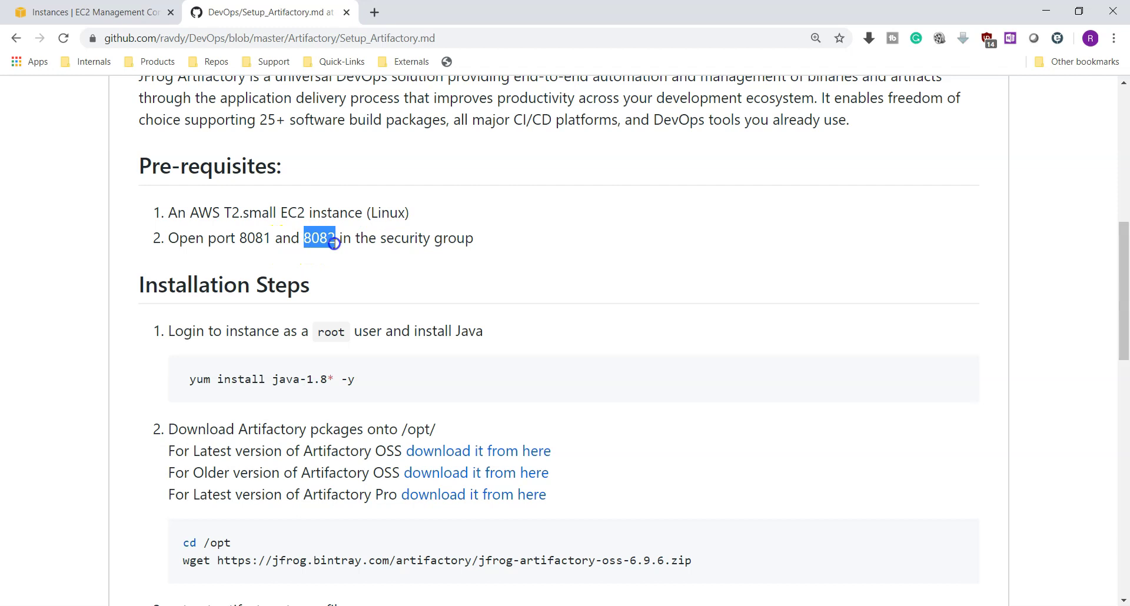
scroll(332, 247, "down", 1)
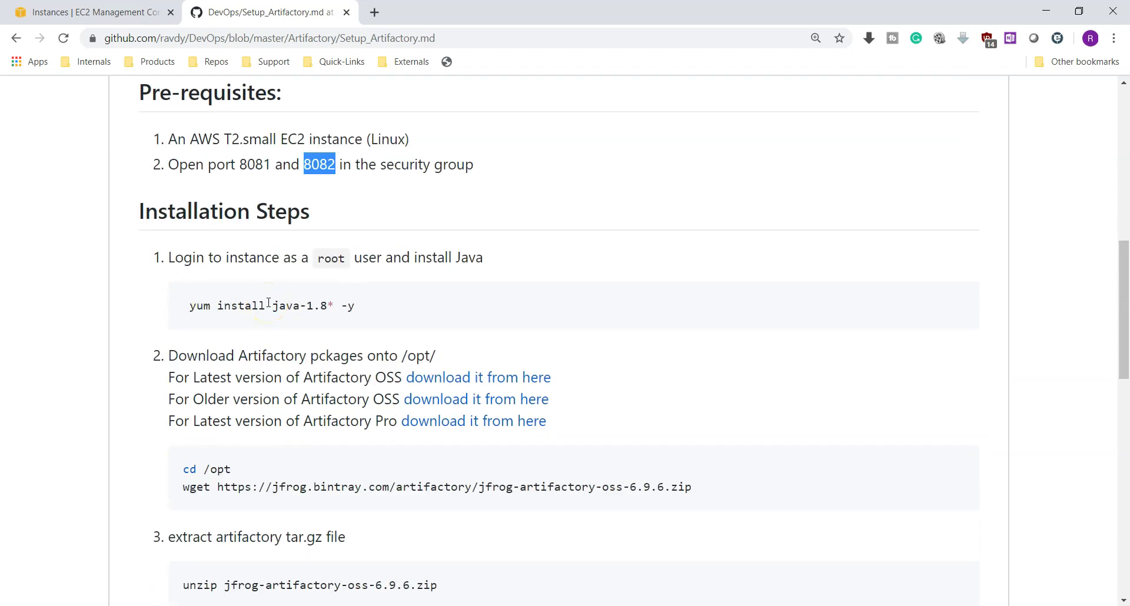
left_click_drag(185, 306, 350, 306)
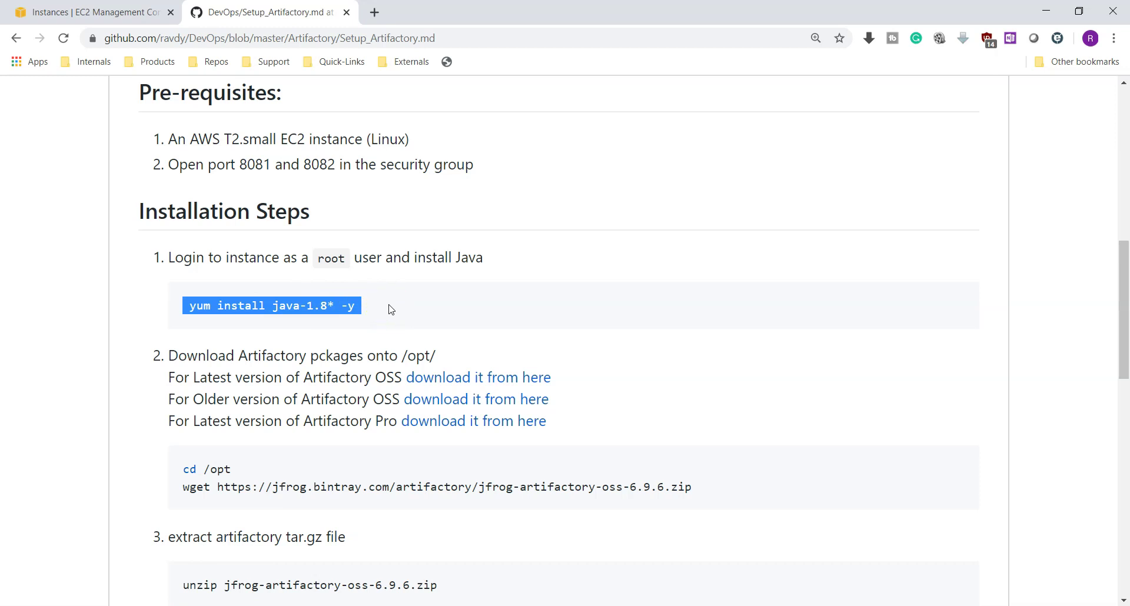
Point out the OSS and Pro edition lines in the guide
scroll(392, 310, "down", 1)
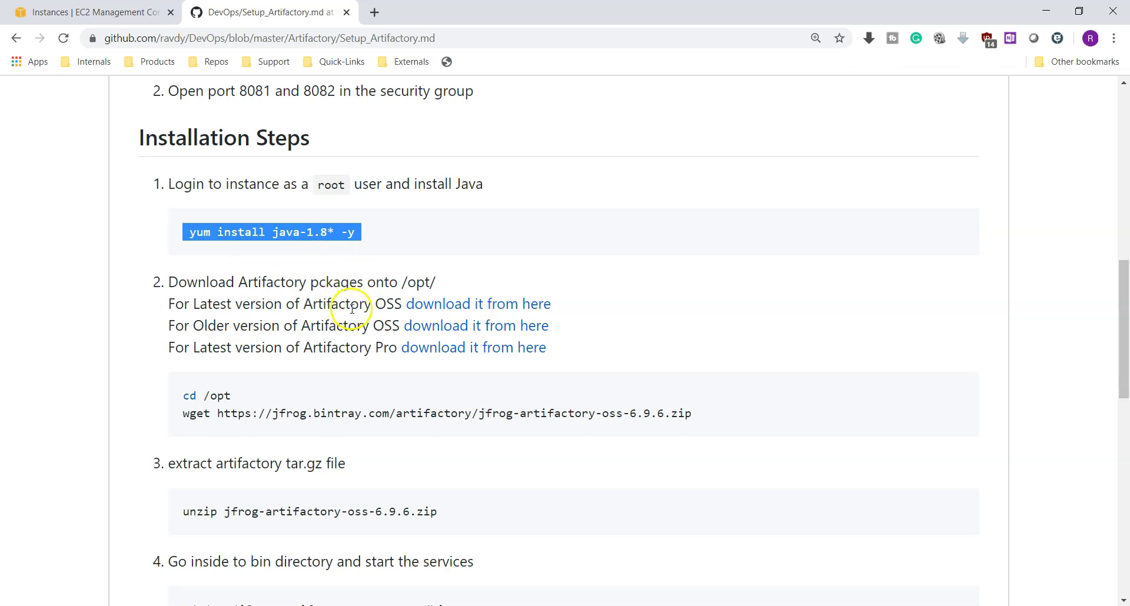
left_click_drag(375, 311, 385, 311)
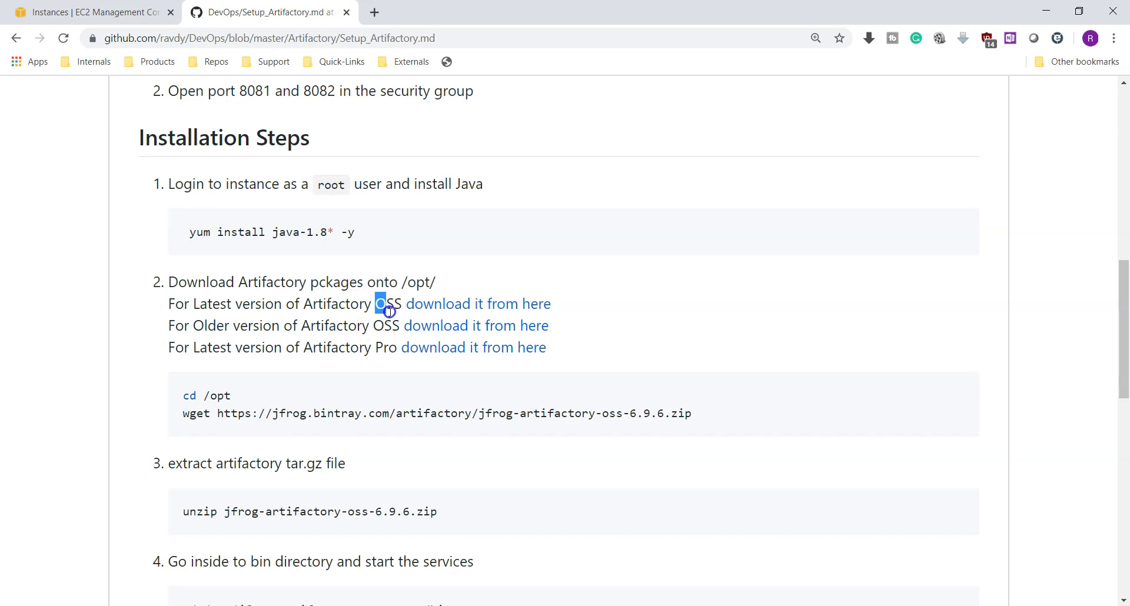
left_click_drag(375, 351, 398, 355)
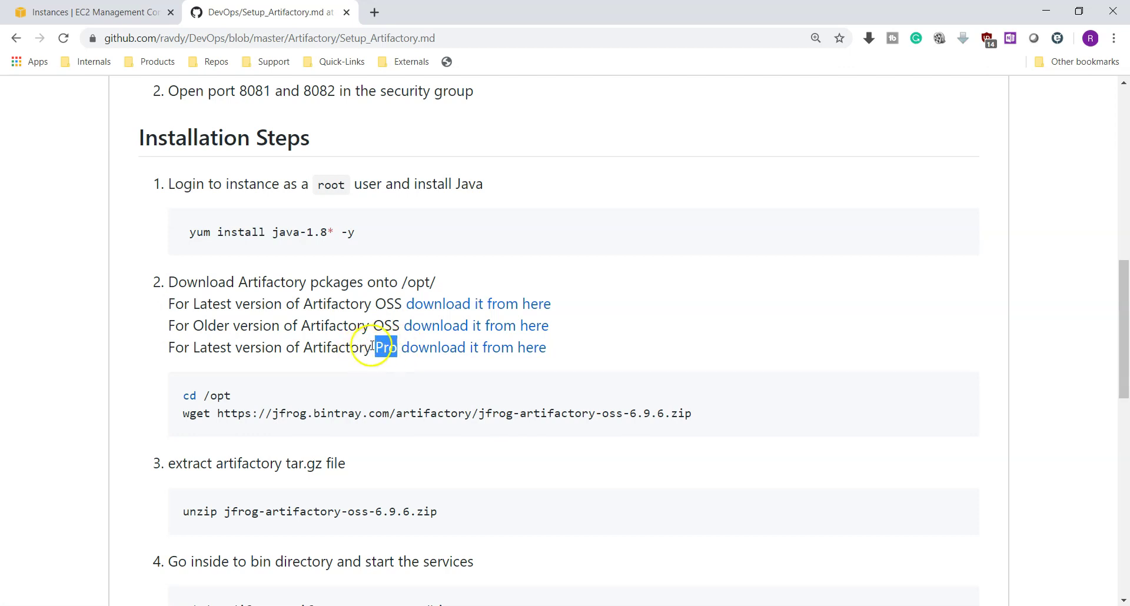
left_click(376, 306)
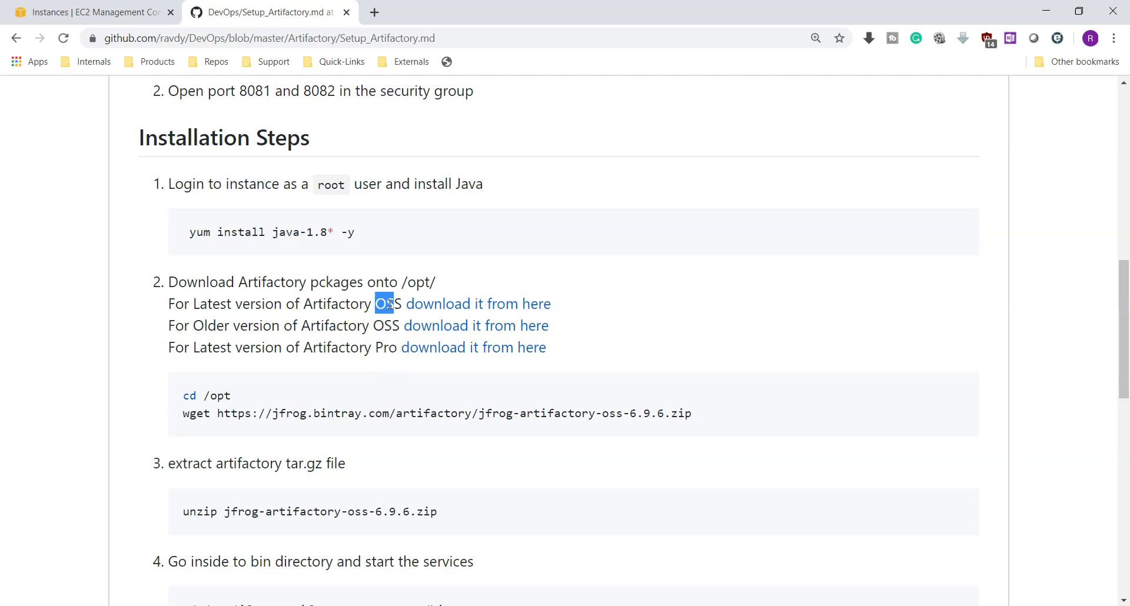
Highlight the wget download command and open the older OSS download listing in a new tab
scroll(388, 304, "down", 1)
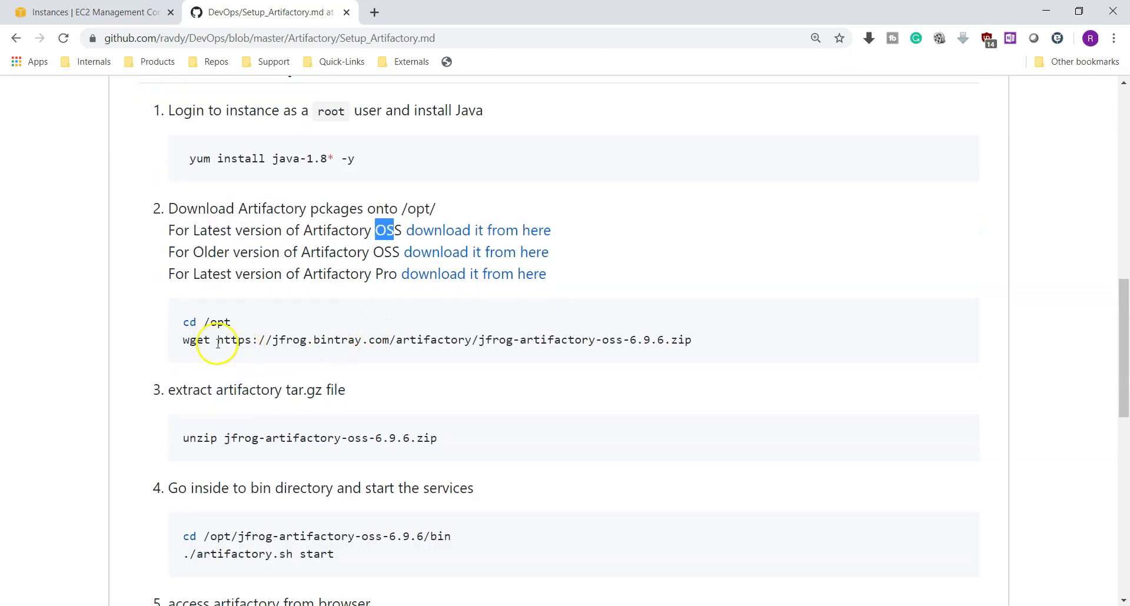
left_click_drag(187, 343, 238, 341)
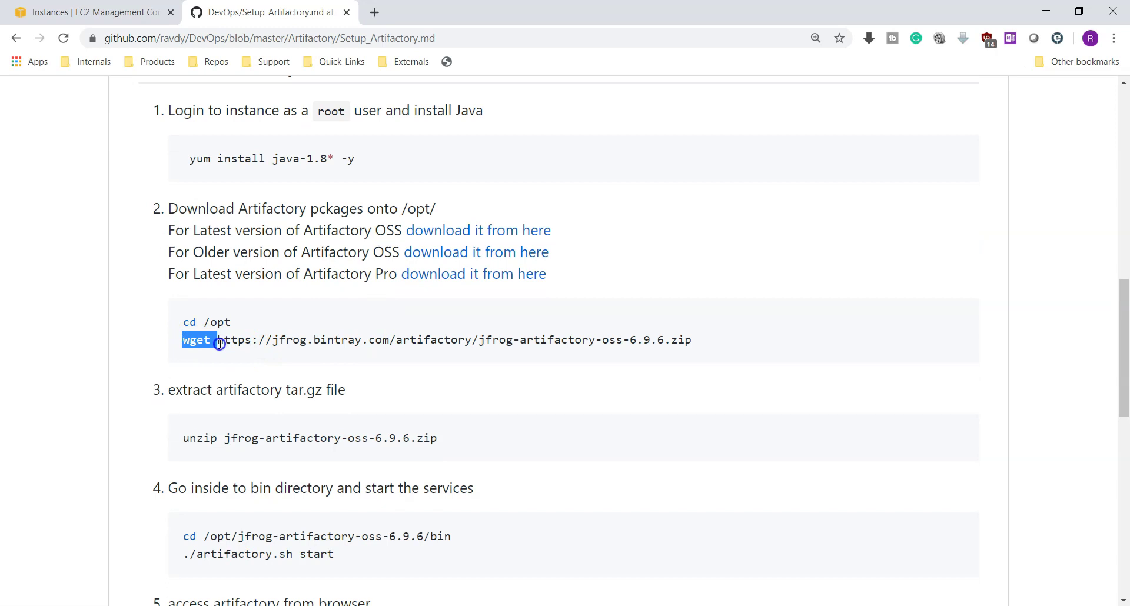
left_click_drag(219, 344, 696, 340)
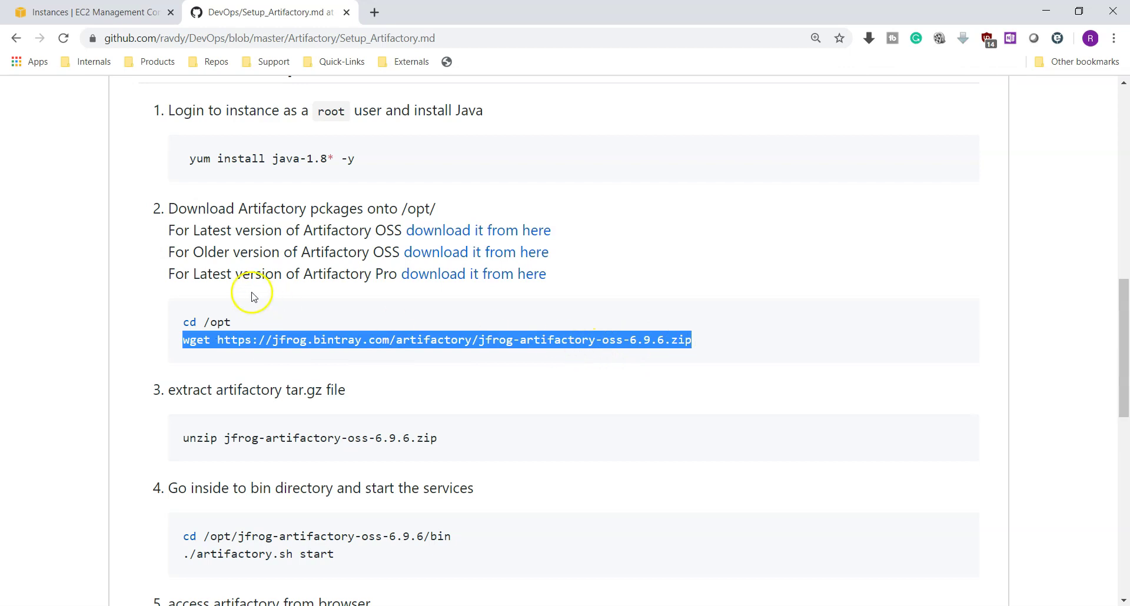
left_click_drag(224, 252, 357, 252)
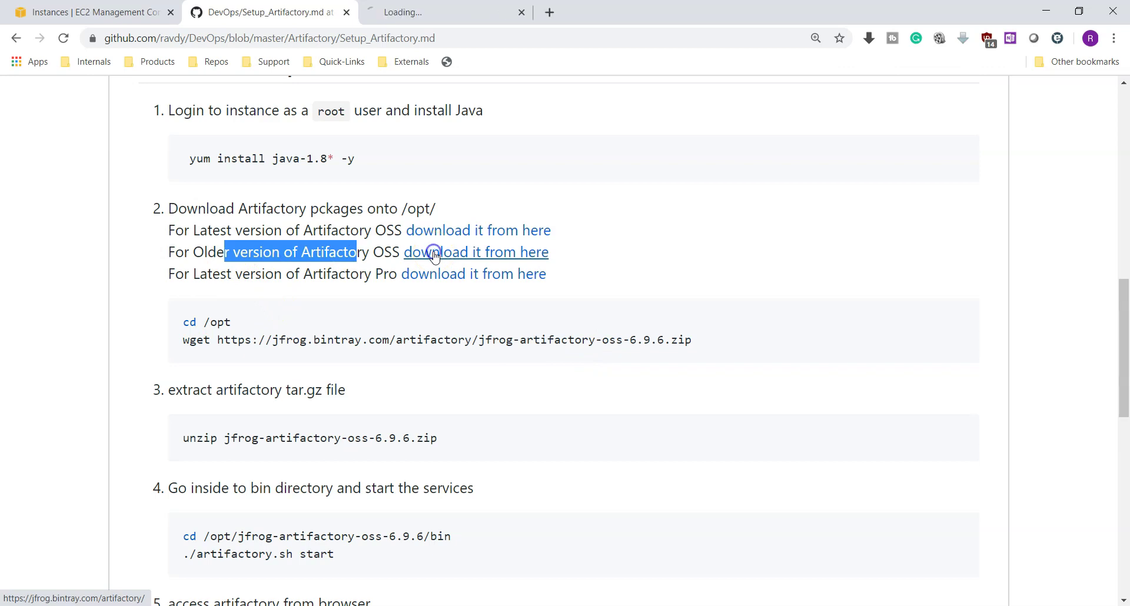
left_click(634, 336)
Search the Bintray listing for 6.9.6 to locate jfrog-artifactory-oss-6.9.6.zip, then go back to the guide
left_click_drag(633, 336, 662, 339)
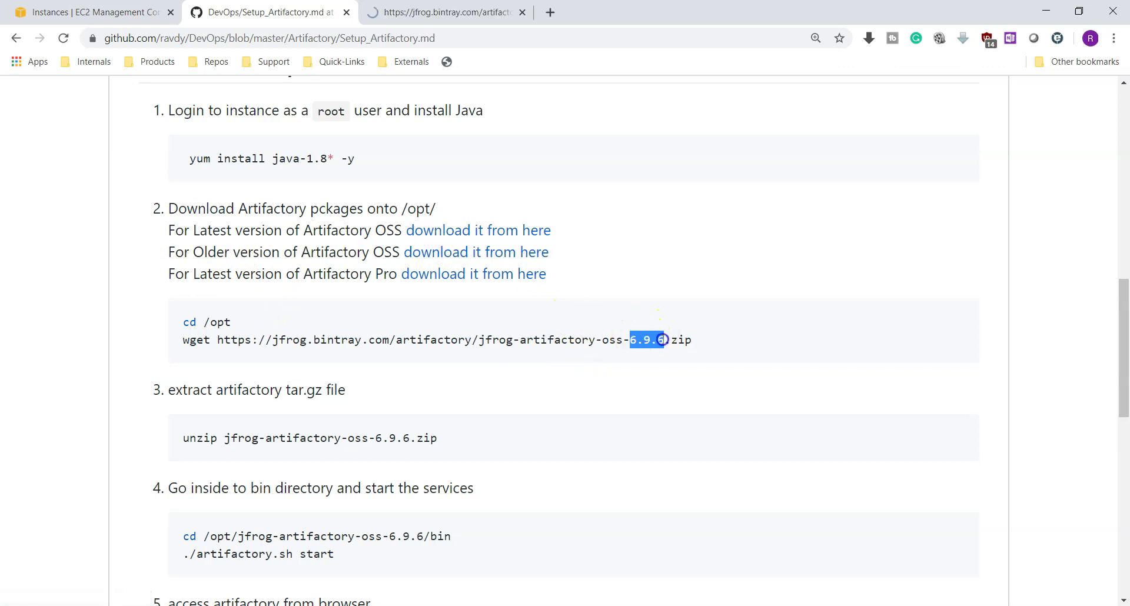
left_click(433, 11)
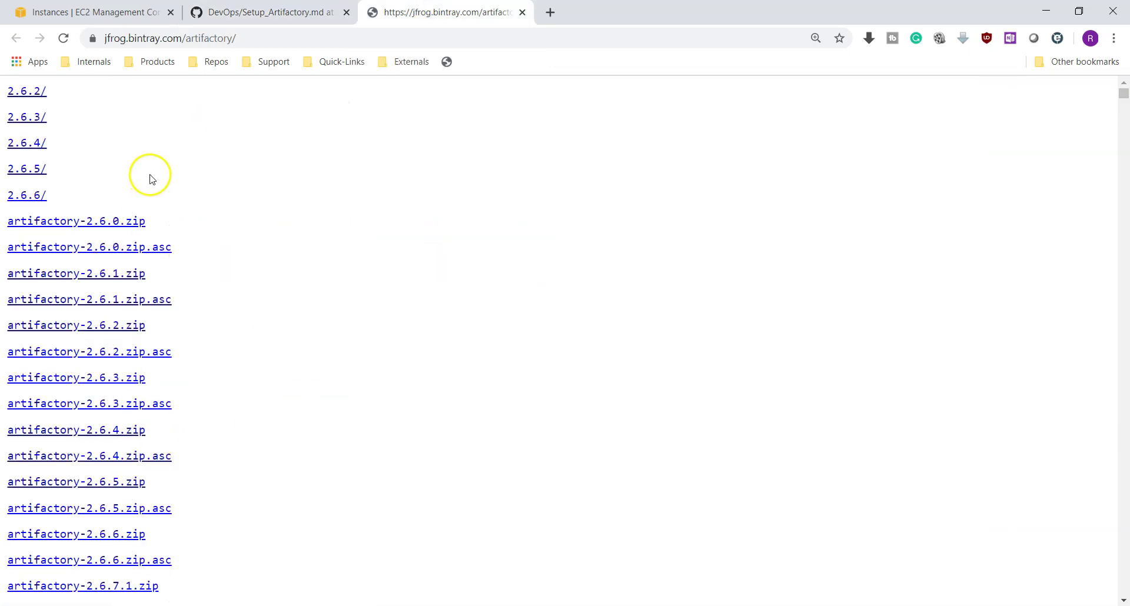
scroll(177, 298, "down", 5)
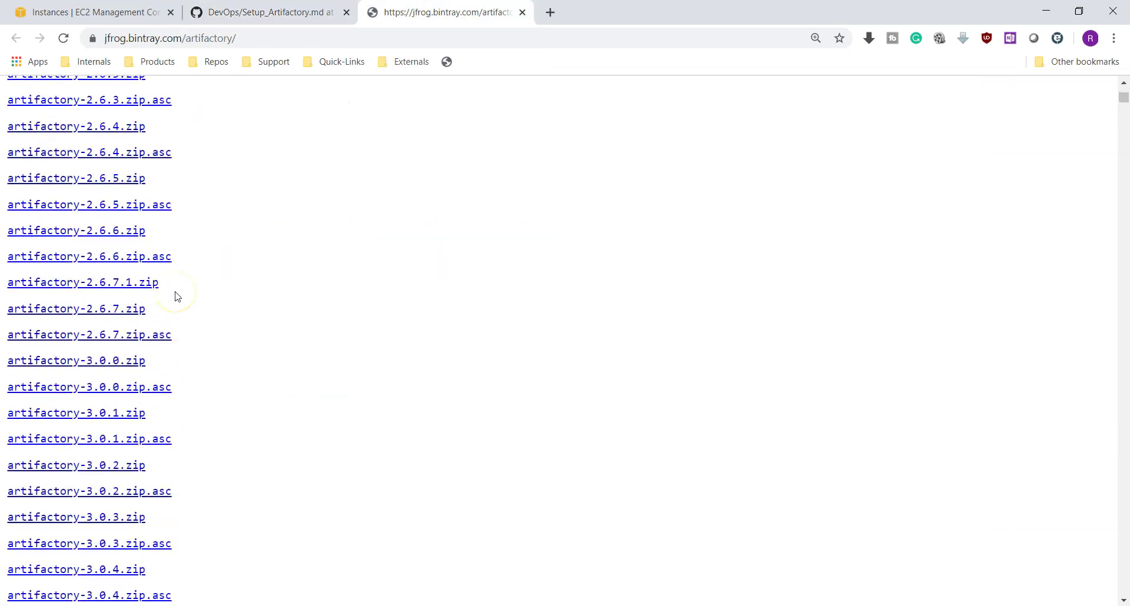
scroll(177, 297, "down", 2)
key("ctrl+f")
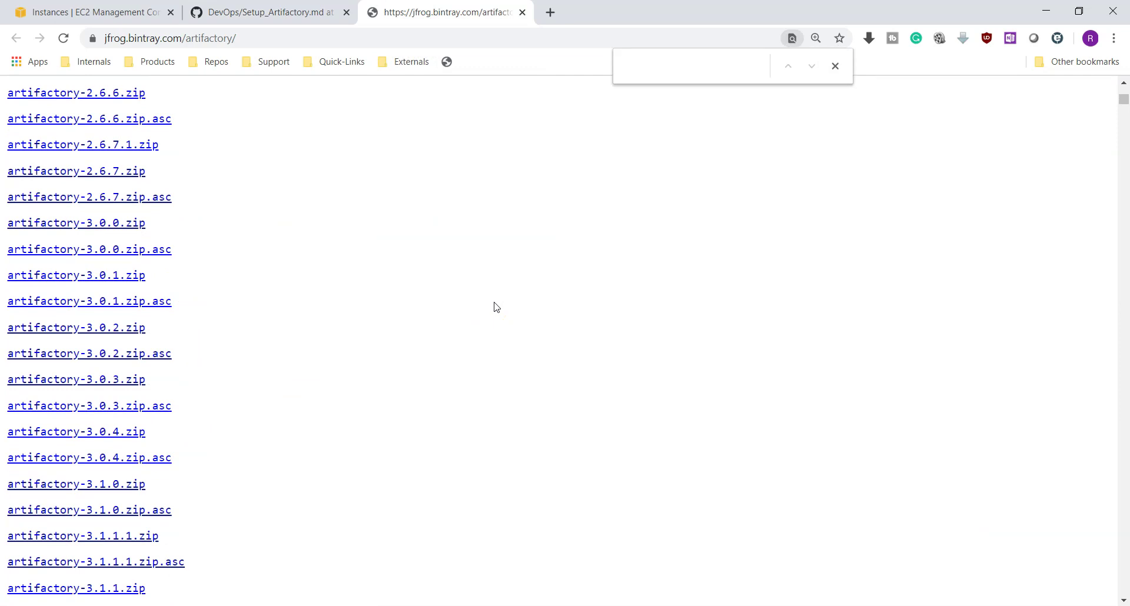
type("6.9")
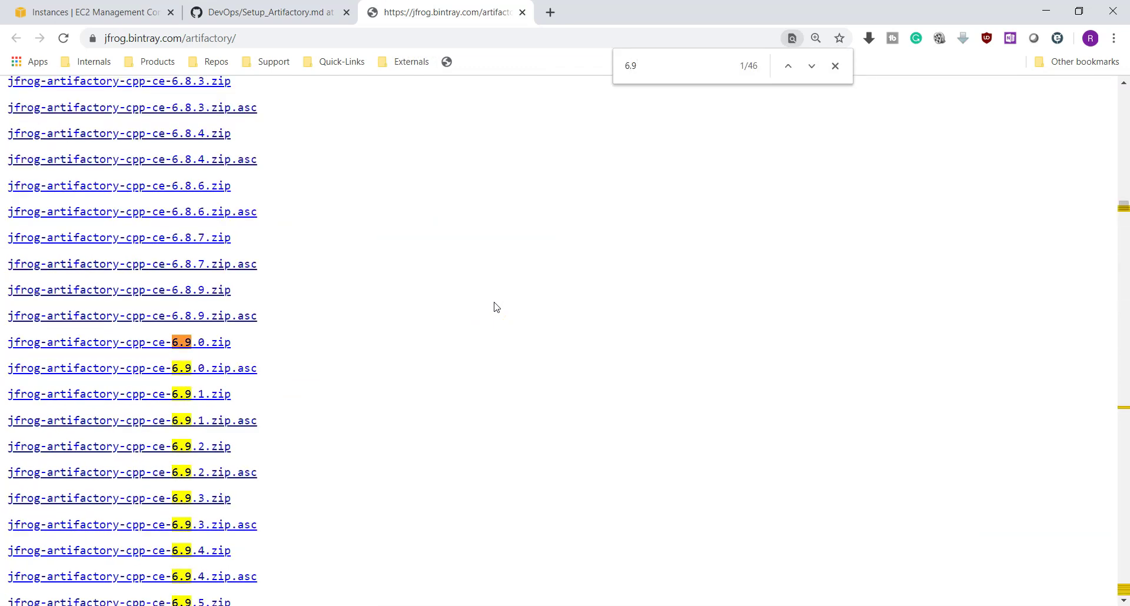
type(".6")
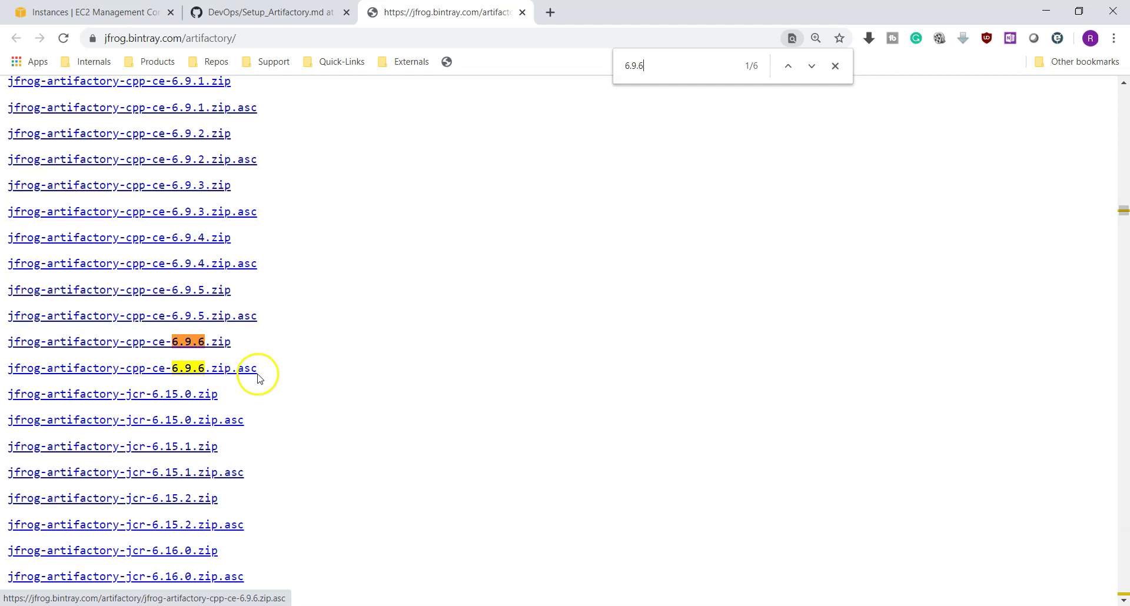
key("Return")
key("Return")
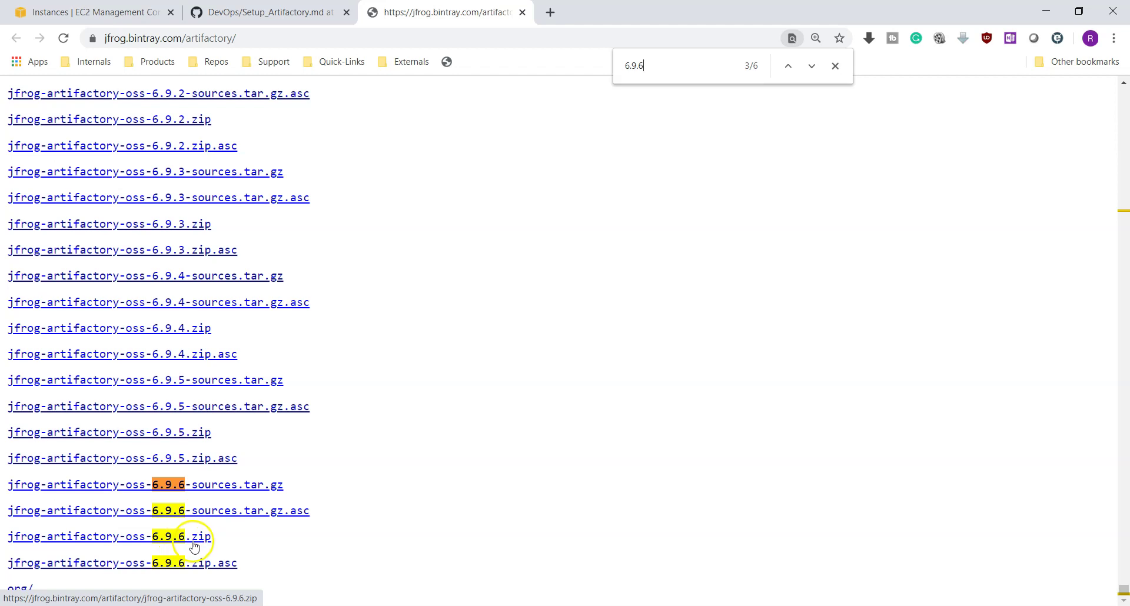
left_click(267, 13)
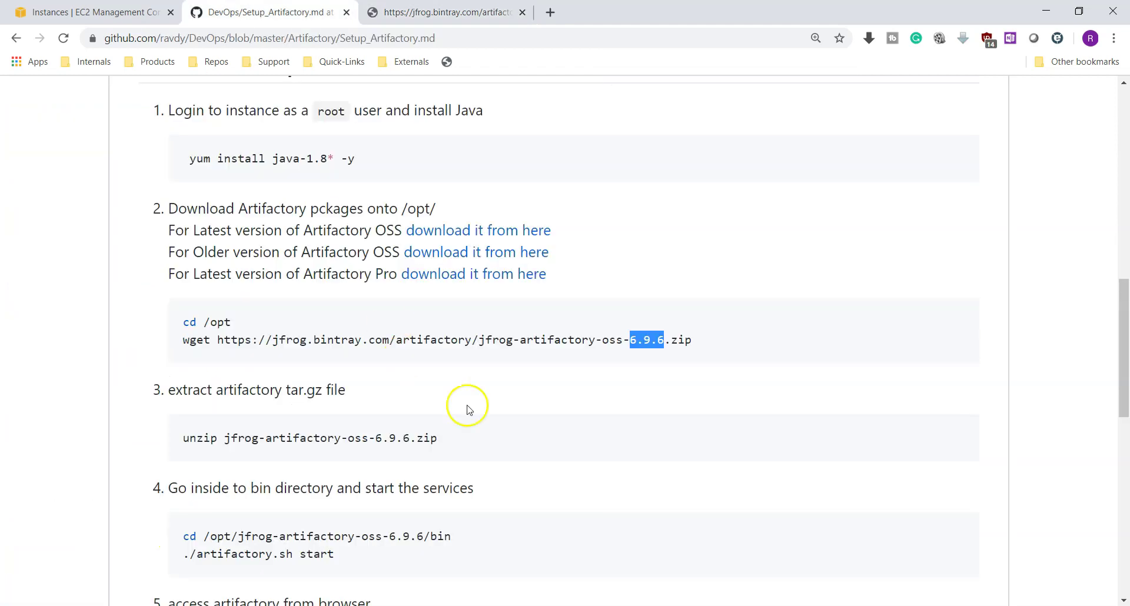
scroll(383, 432, "down", 1)
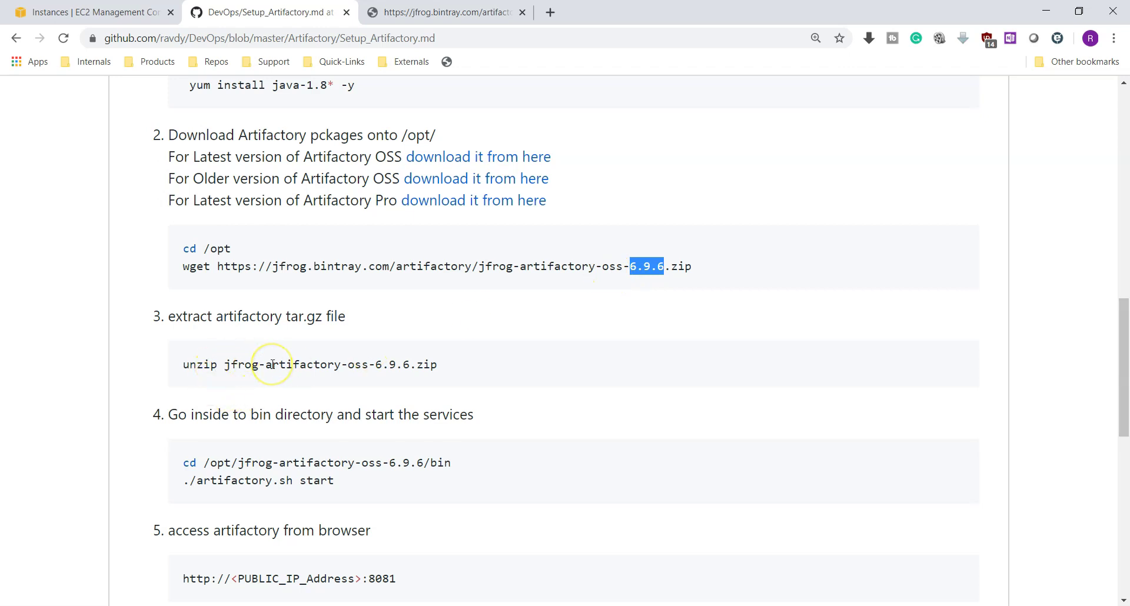
scroll(353, 371, "down", 1)
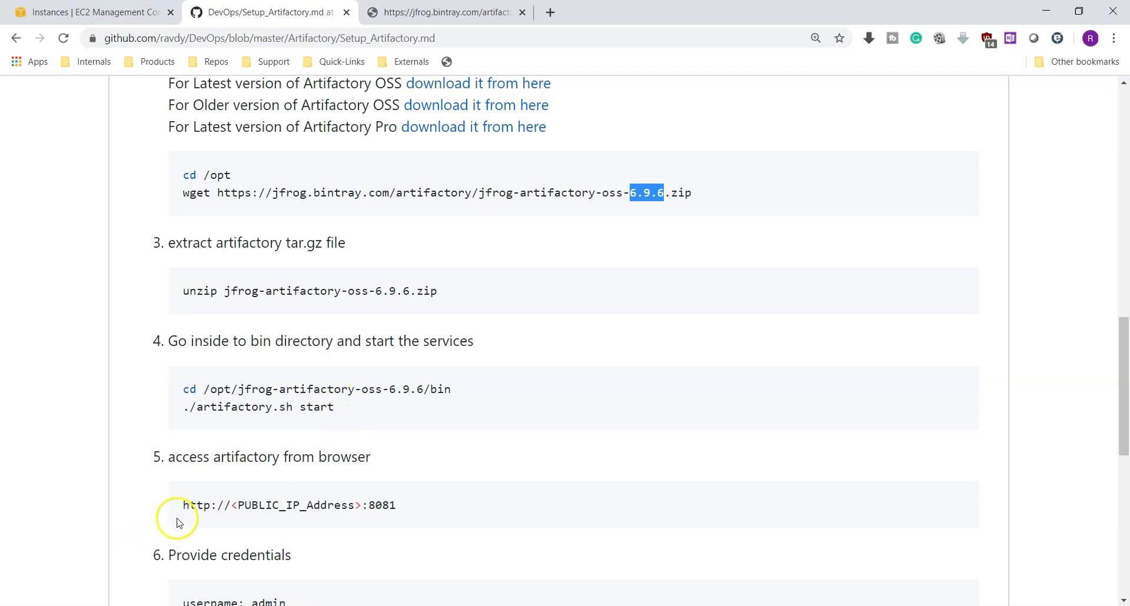
left_click_drag(182, 505, 408, 502)
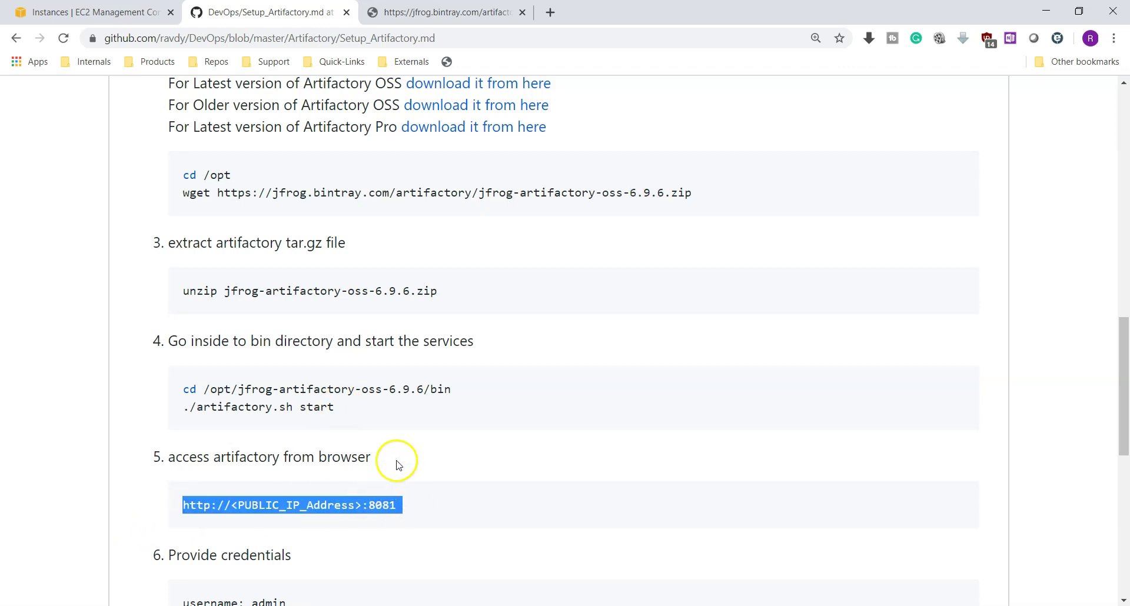
scroll(425, 427, "down", 1)
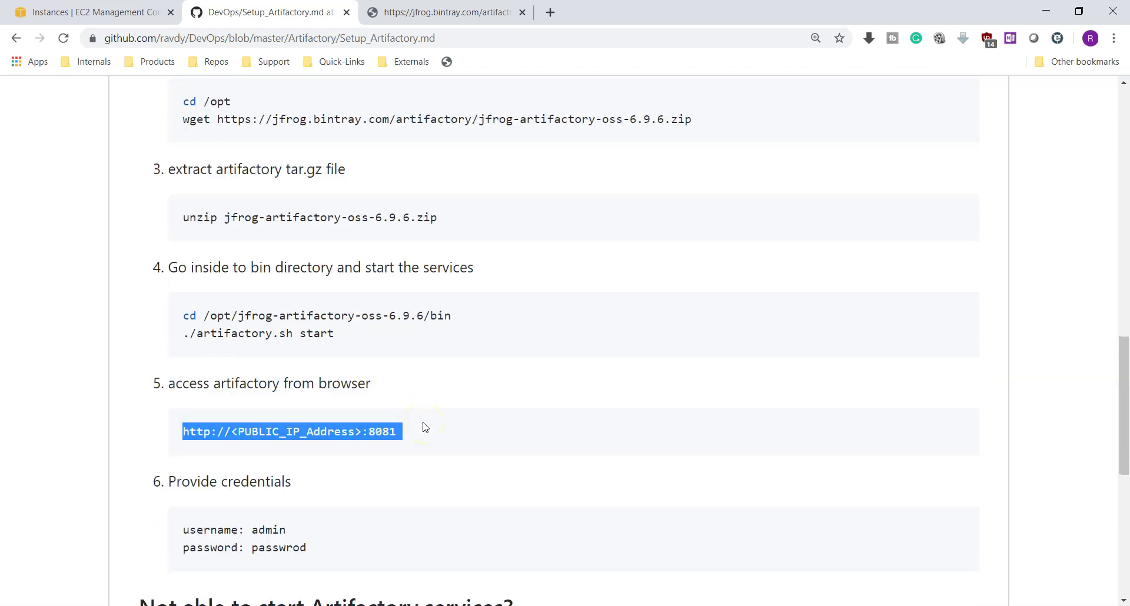
double_click(268, 530)
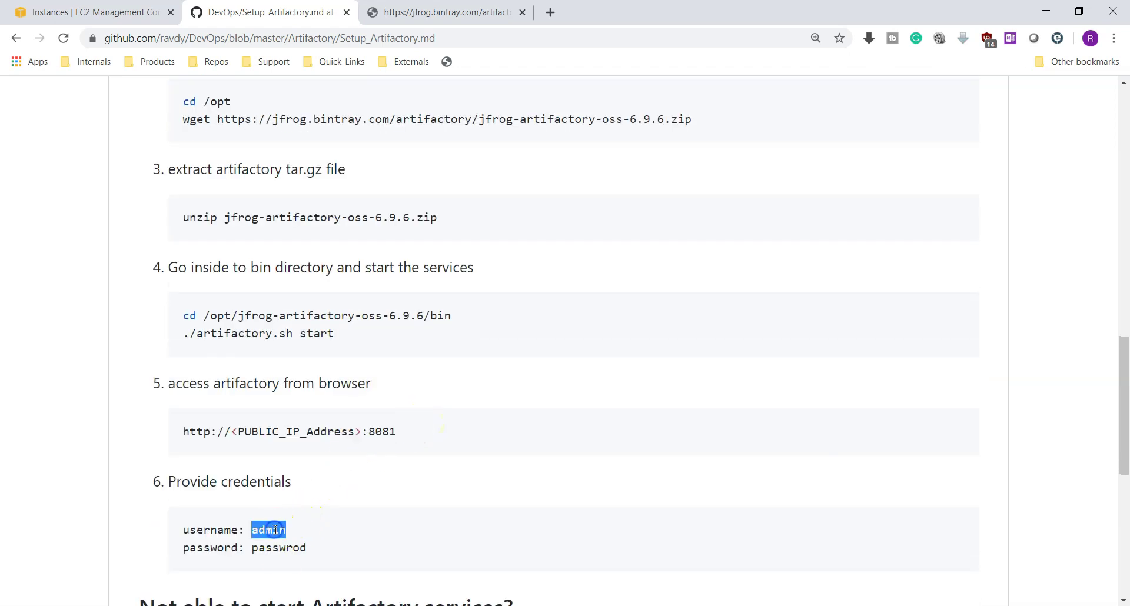
double_click(281, 547)
double_click(271, 529)
scroll(338, 465, "down", 2)
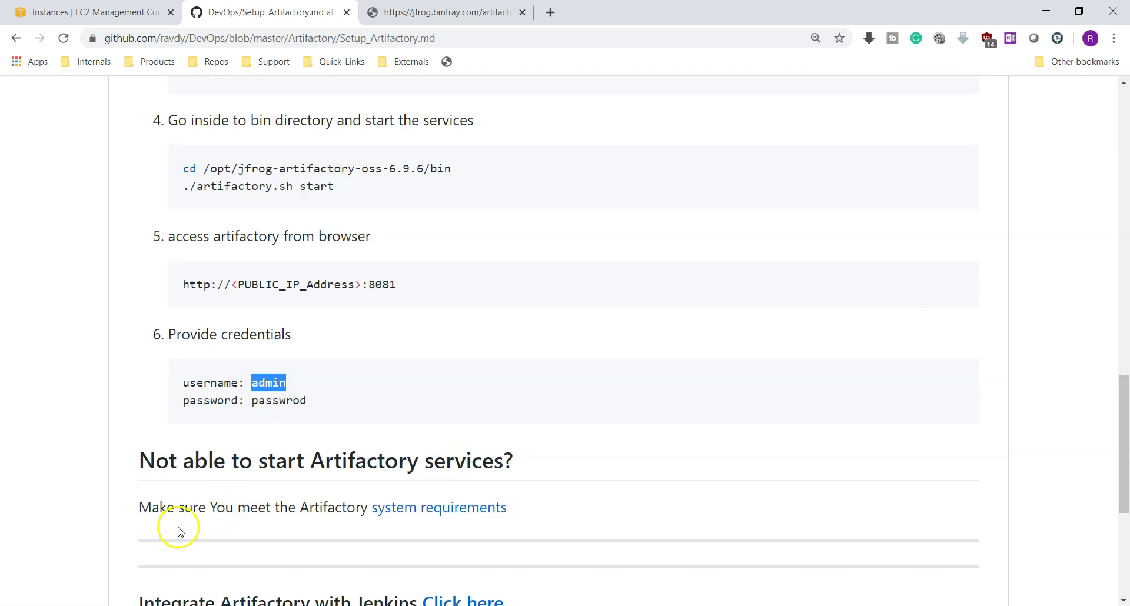
scroll(531, 519, "up", 10)
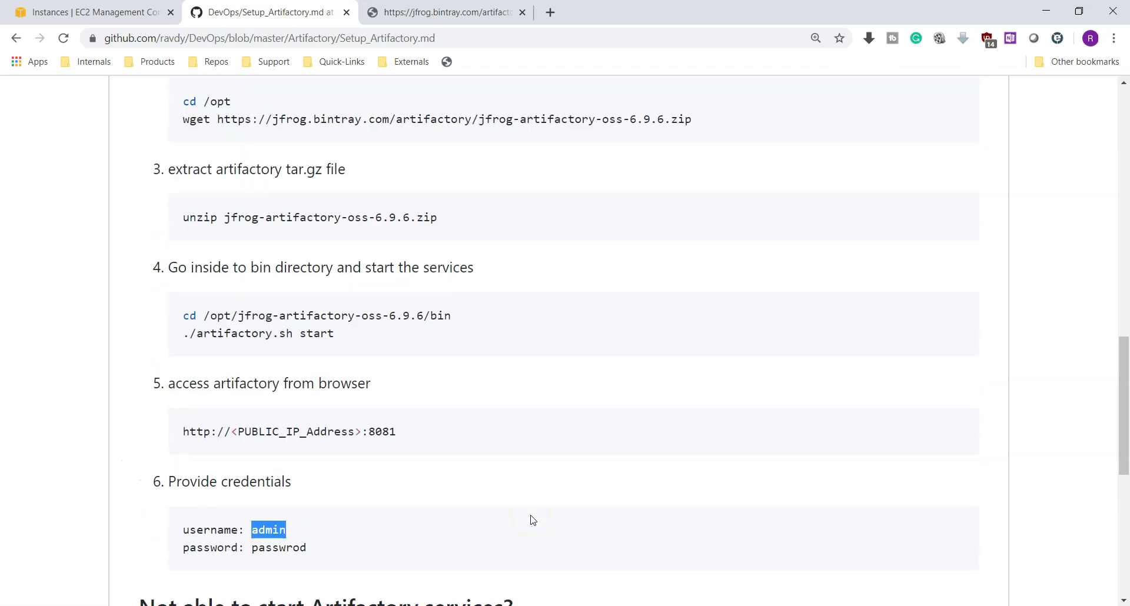
scroll(381, 436, "up", 1)
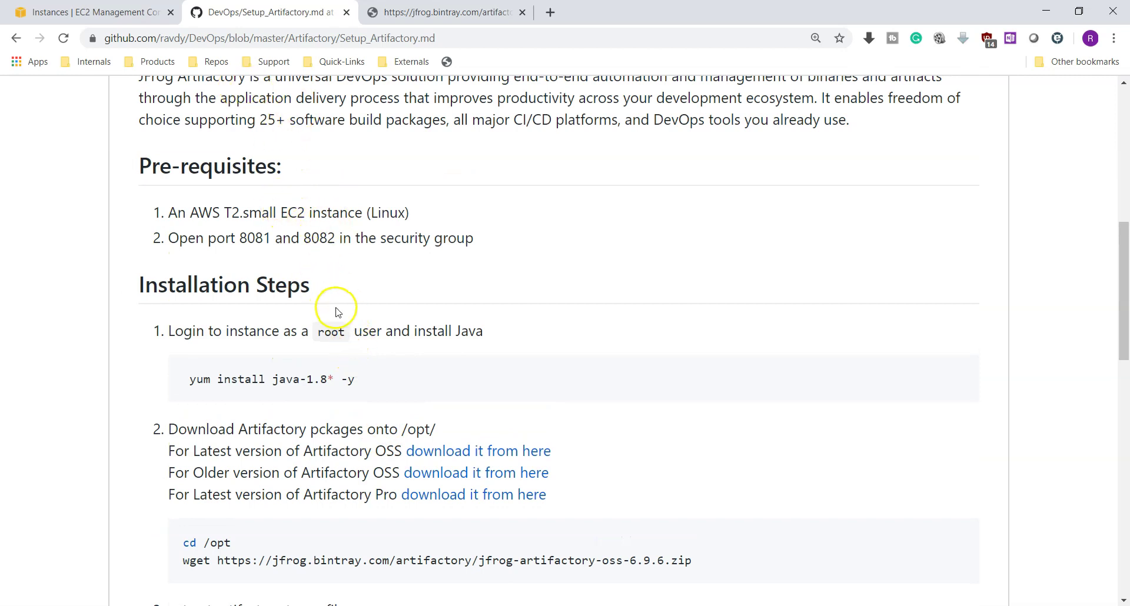
left_click(87, 11)
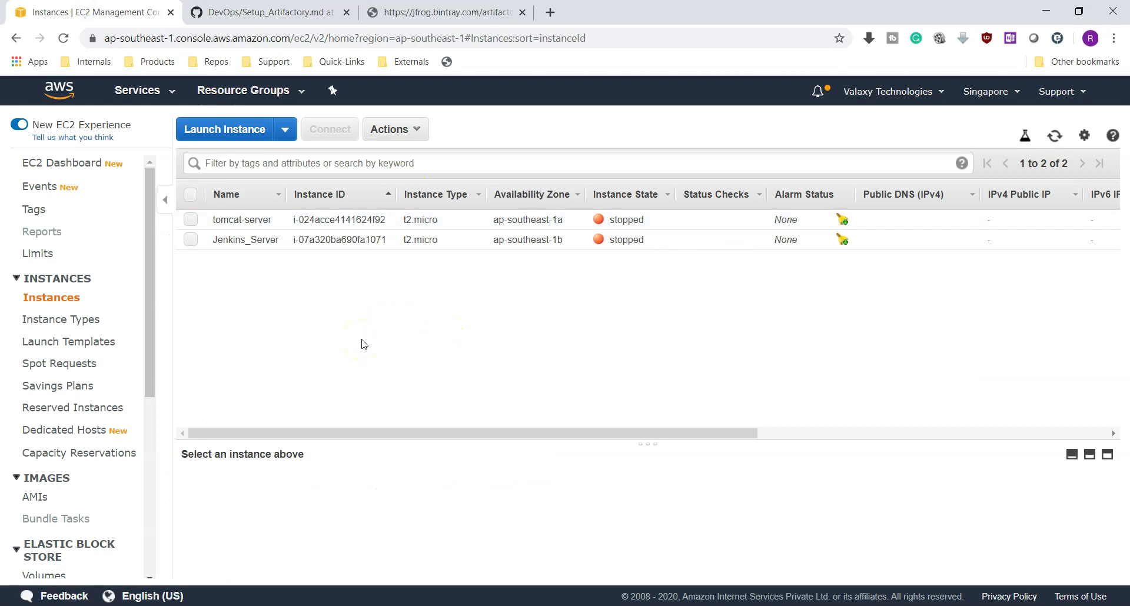
Launch a new instance with the Amazon Linux 2 AMI and t2.small type, up to instance details
left_click(232, 138)
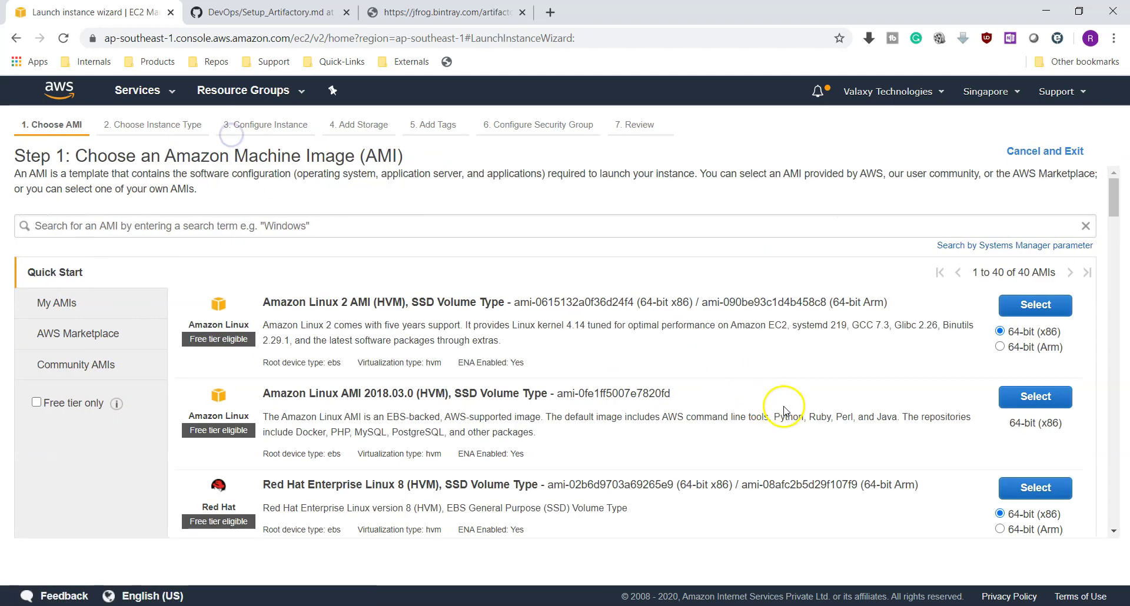
left_click(1034, 304)
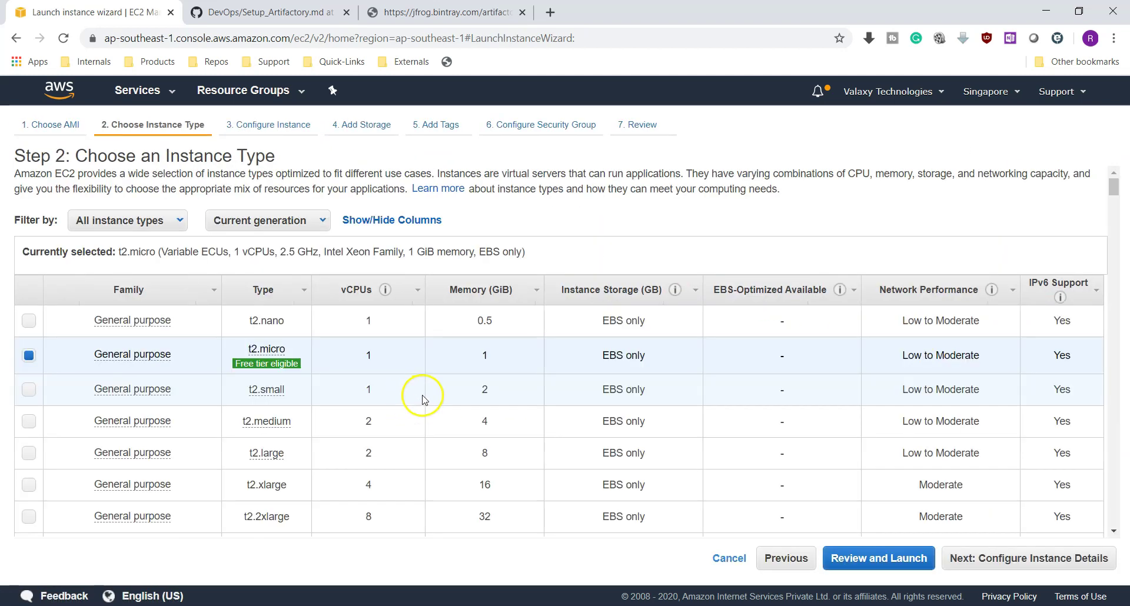
left_click(30, 392)
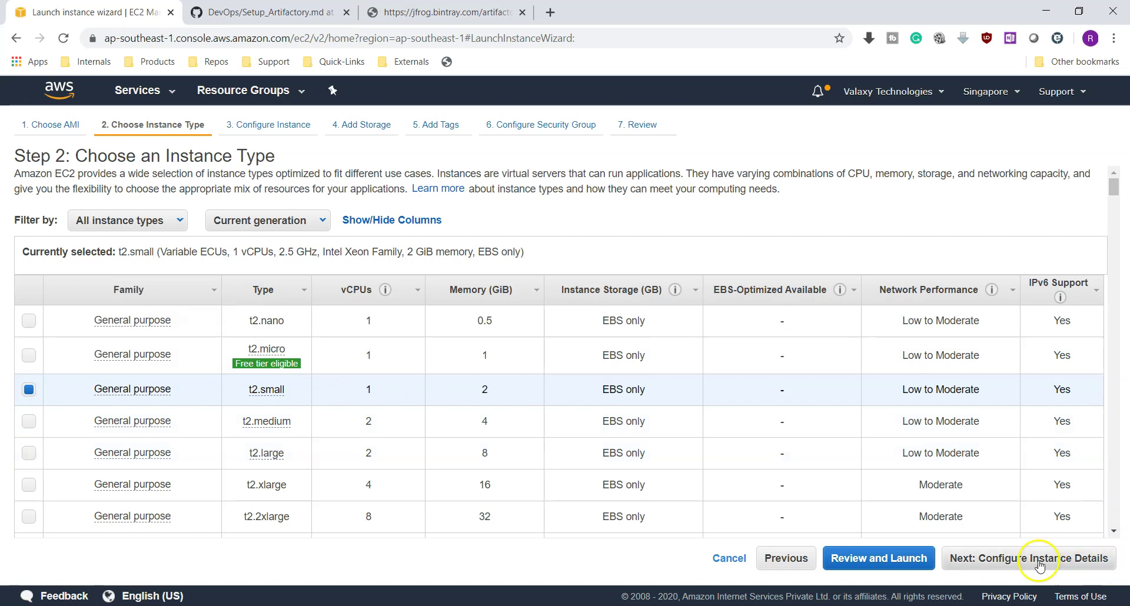
mouse_move(293, 396)
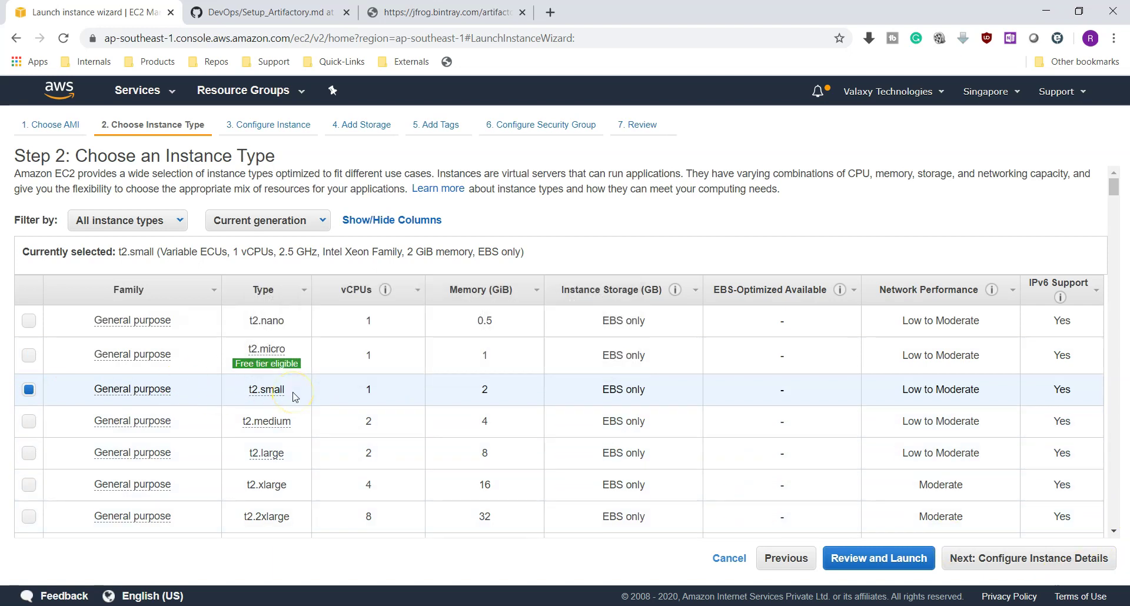
left_click(1034, 558)
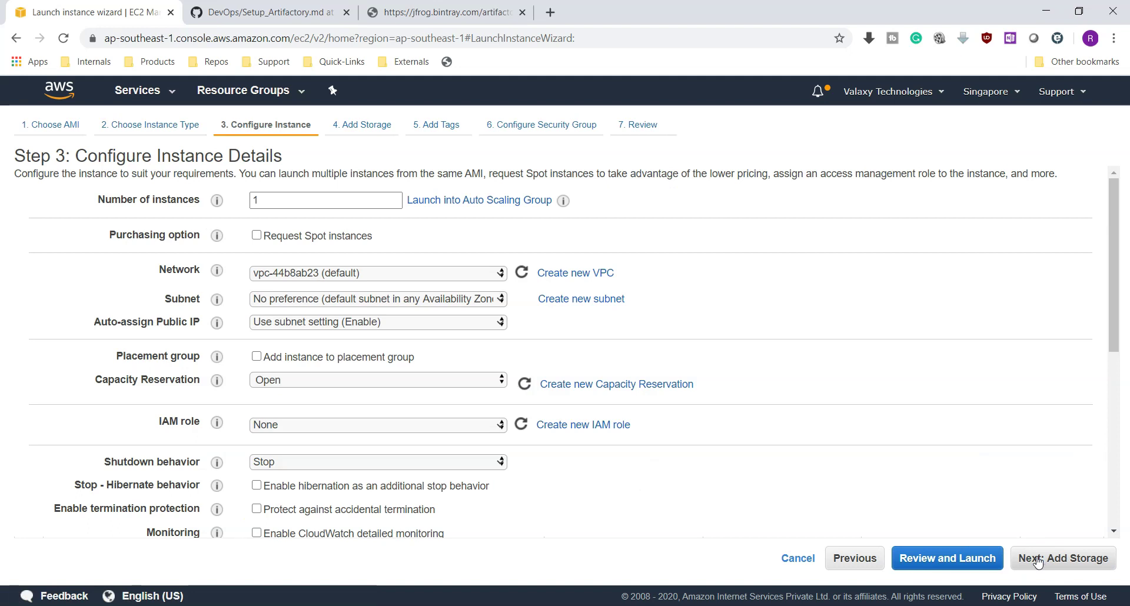
Skip storage and add the tag Name = Artifactory-Server
left_click(1037, 560)
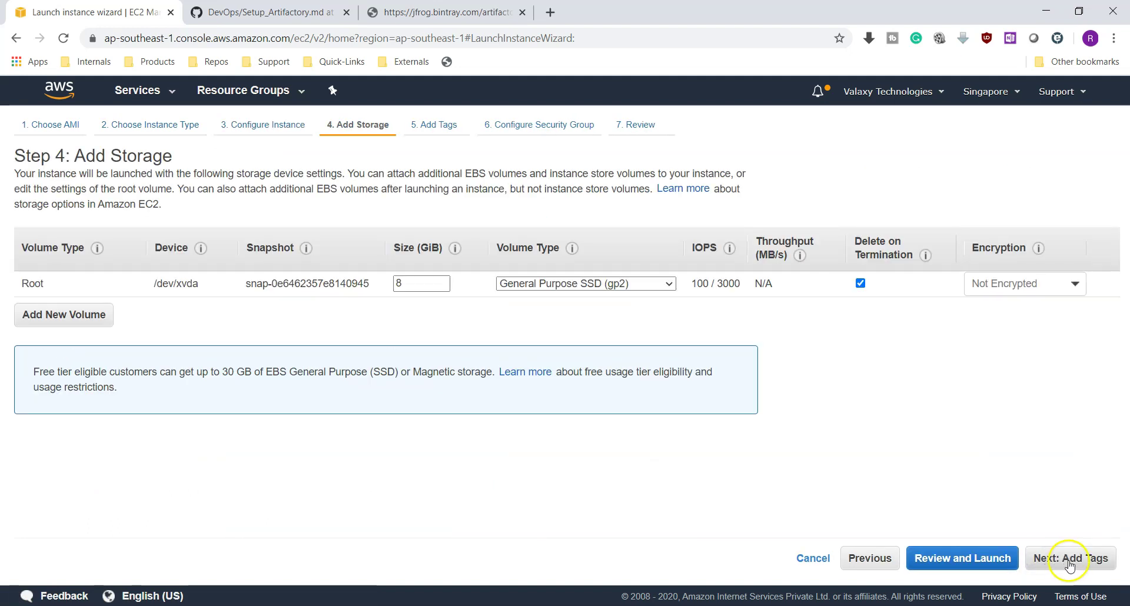
left_click(1069, 563)
left_click(37, 359)
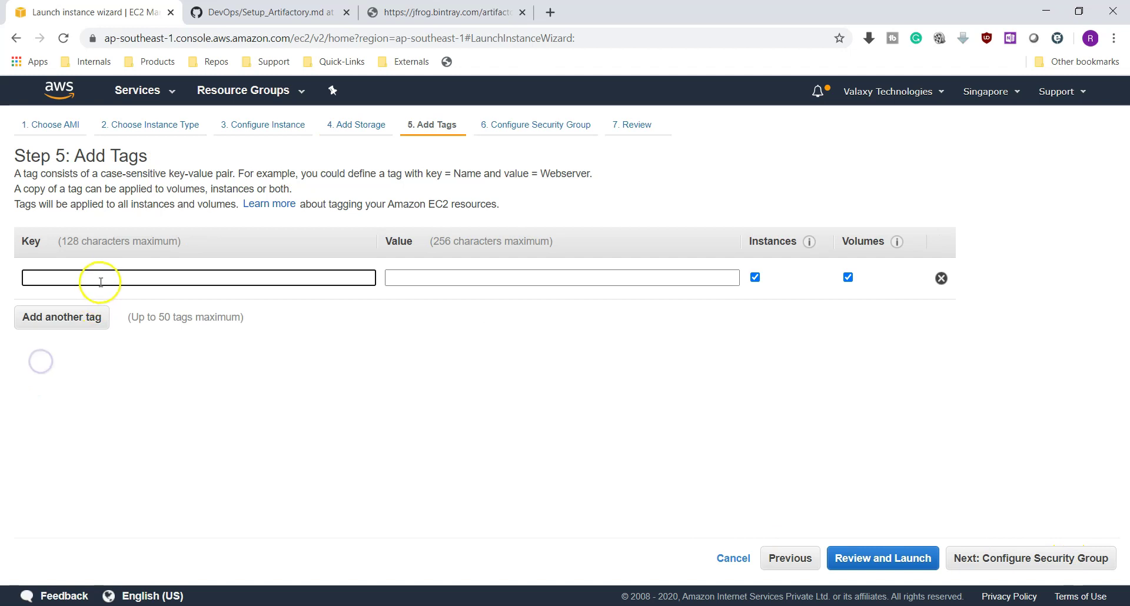
type("Name")
left_click(115, 300)
left_click(433, 279)
type("Artifactory-Server")
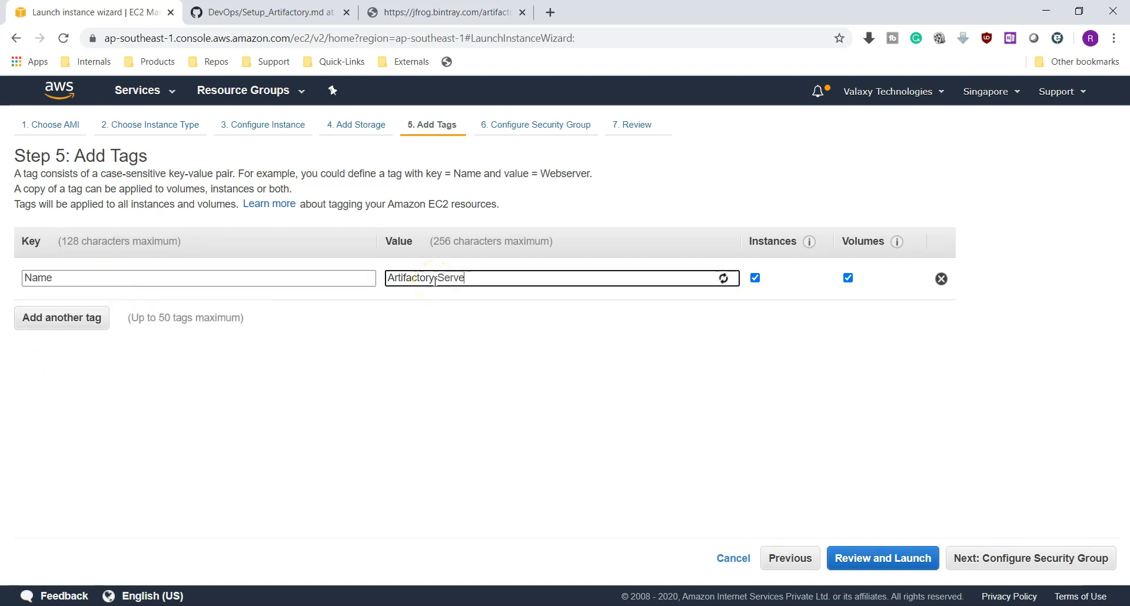
Rename the new security group to Arti-SG and give it a description
left_click(996, 559)
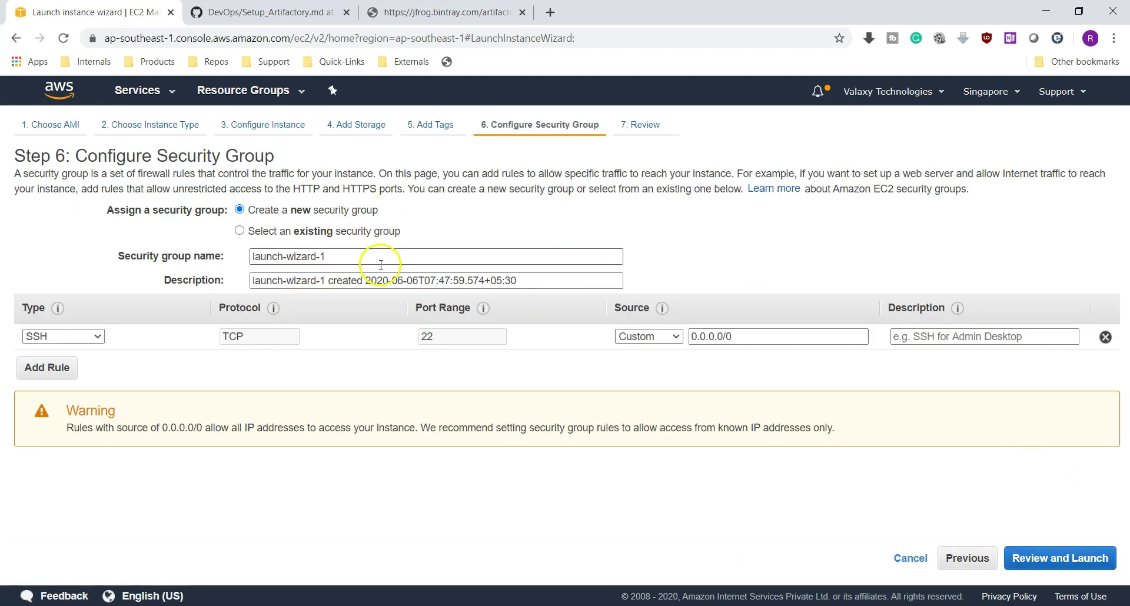
left_click(303, 257)
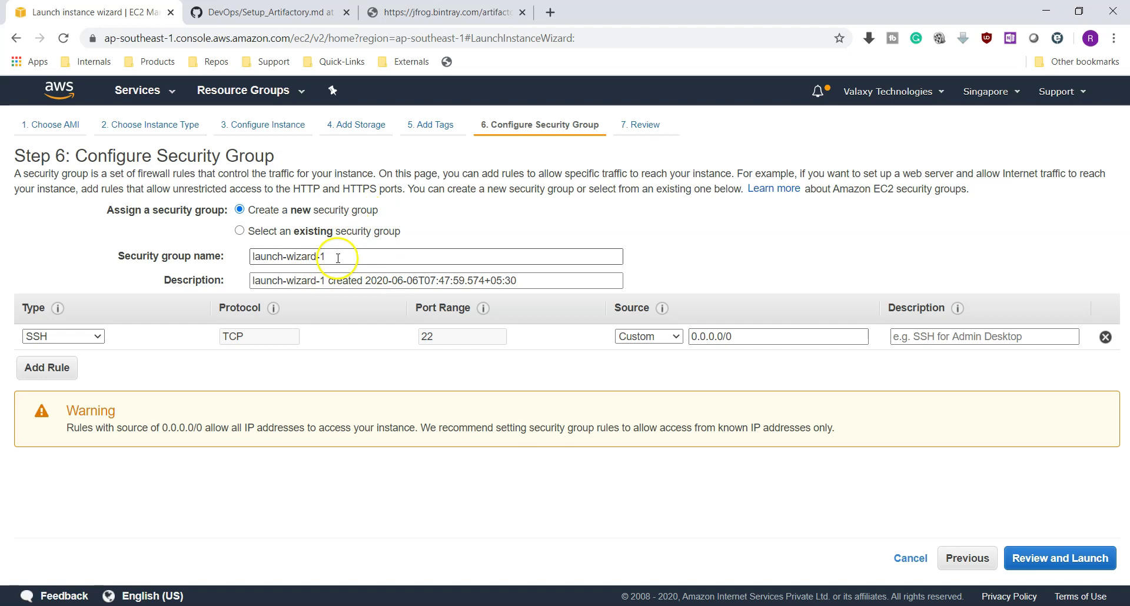
left_click_drag(330, 257, 210, 256)
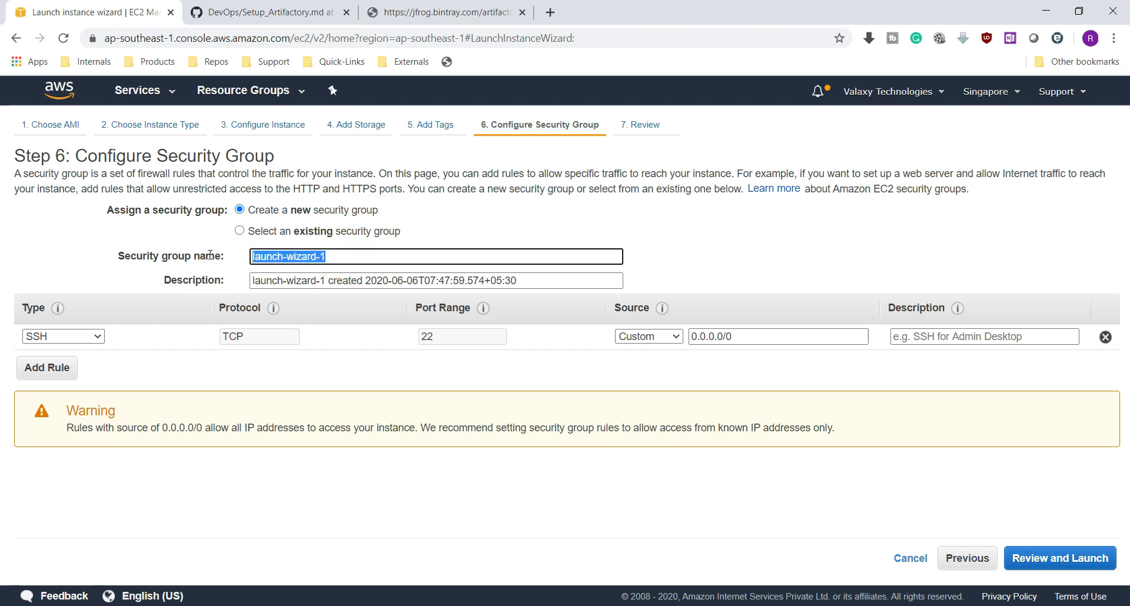
type("Arti-SG")
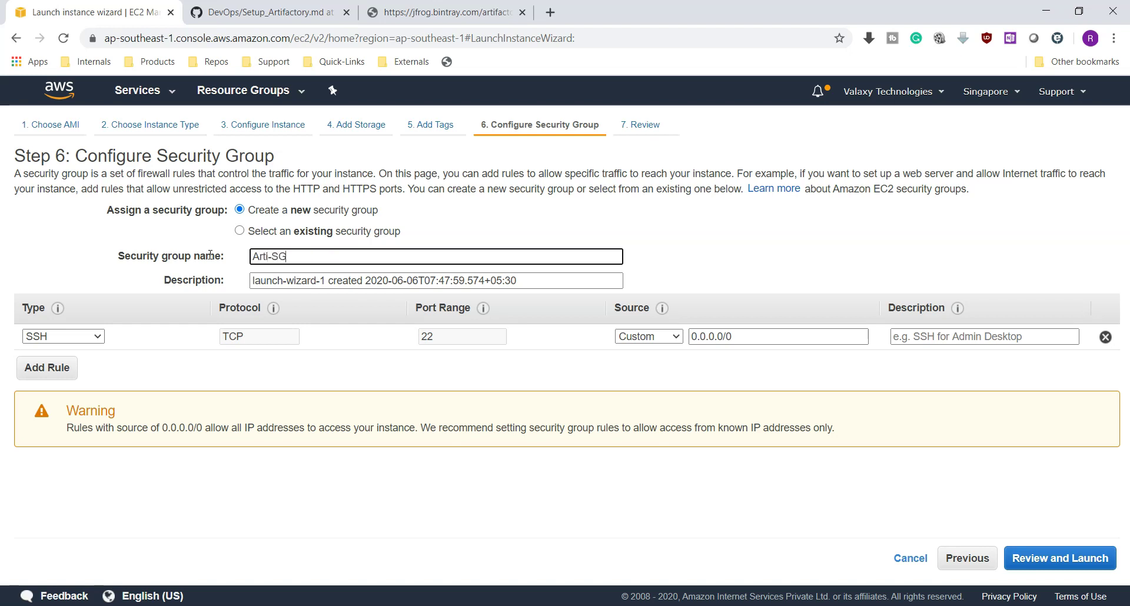
key("Tab")
type("art")
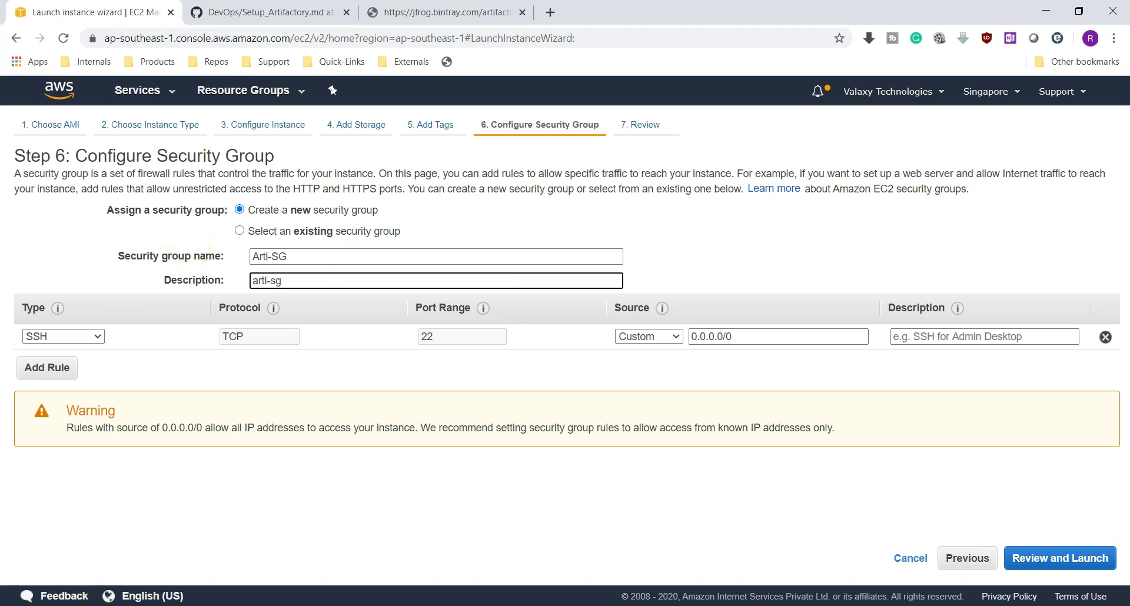
Add inbound Custom TCP rules for ports 8081 and 8082, then go to review
left_click(53, 367)
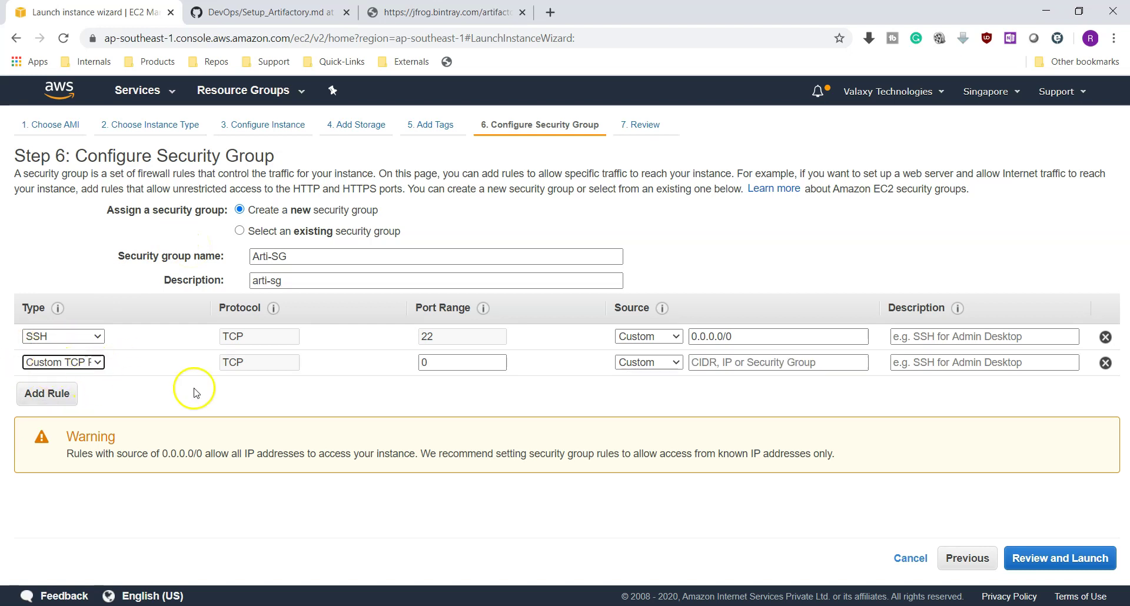
left_click_drag(433, 361, 380, 365)
type("8081")
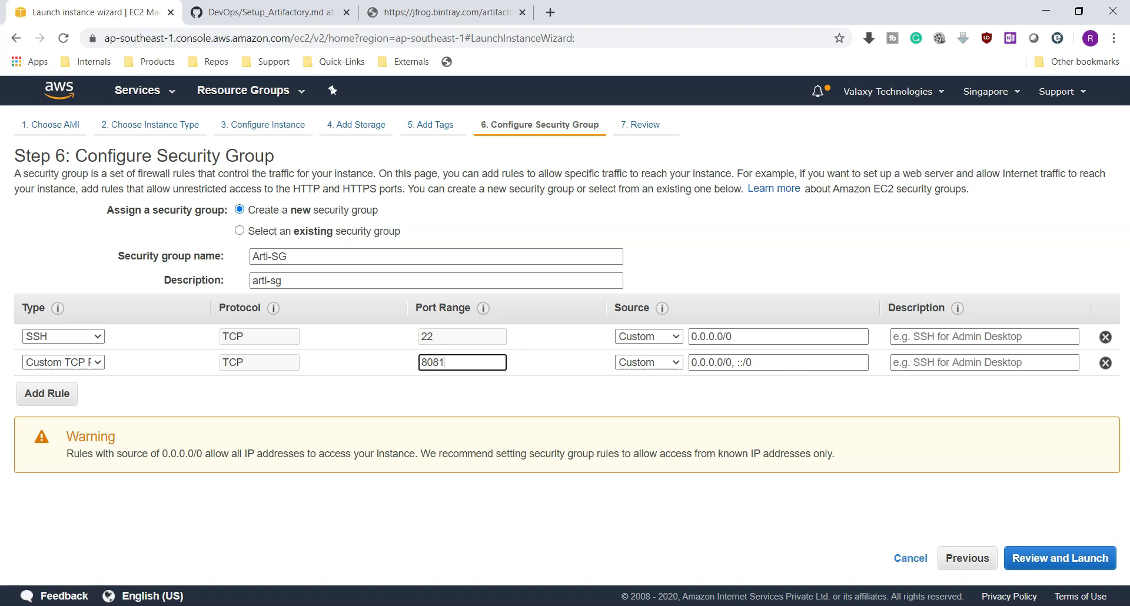
left_click(37, 394)
double_click(461, 390)
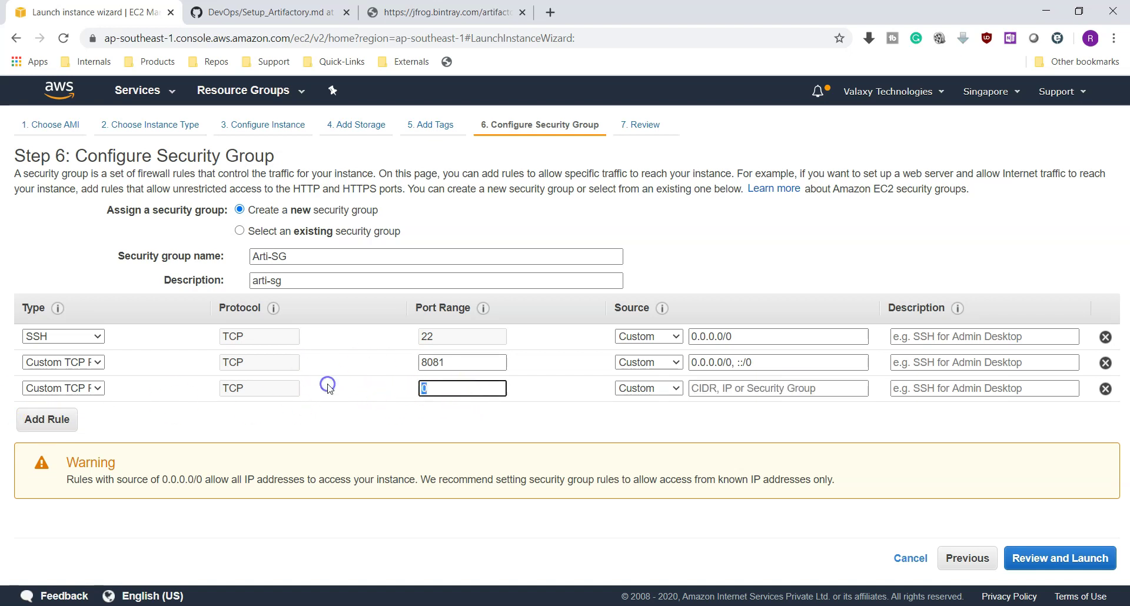
type("8082")
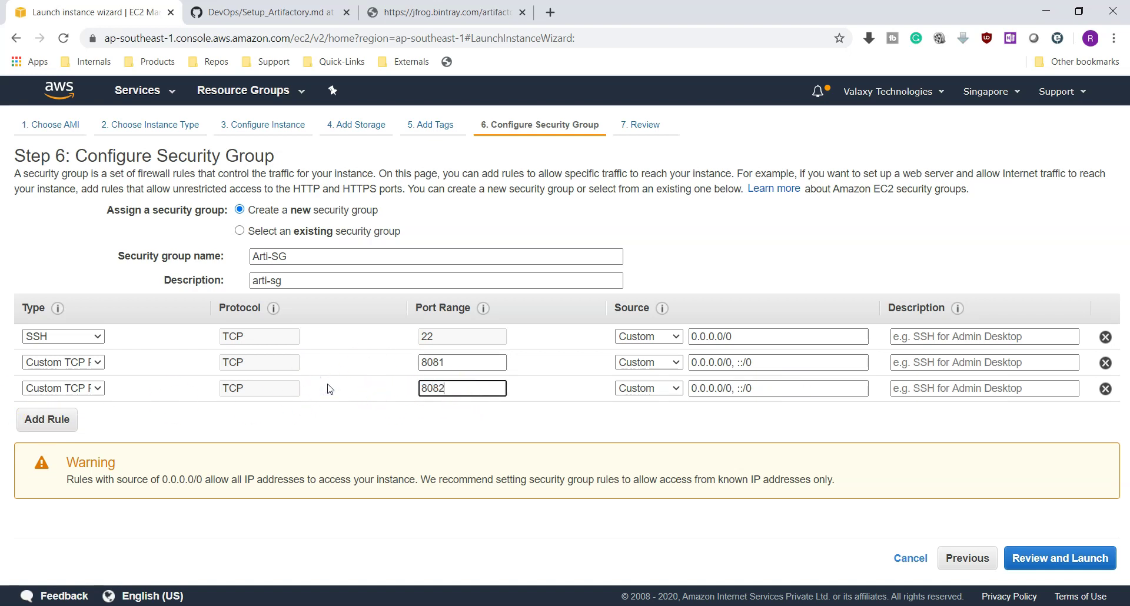
left_click(514, 408)
left_click(1056, 559)
Launch the instance with the existing devopsproject1 key pair and view the Instances list
left_click(1075, 566)
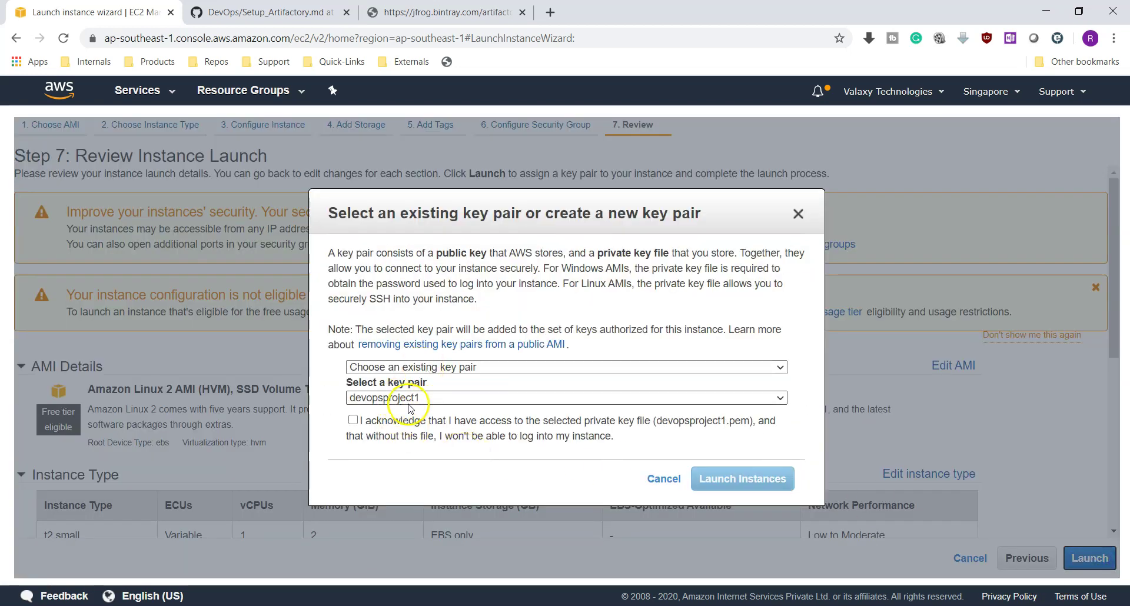
left_click(353, 420)
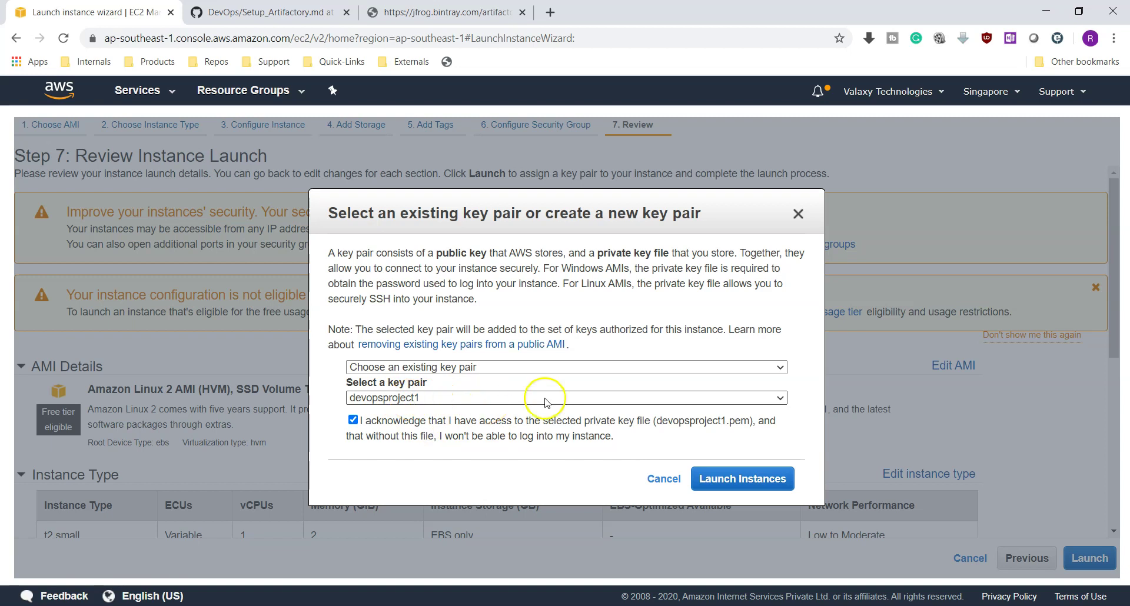
left_click(499, 367)
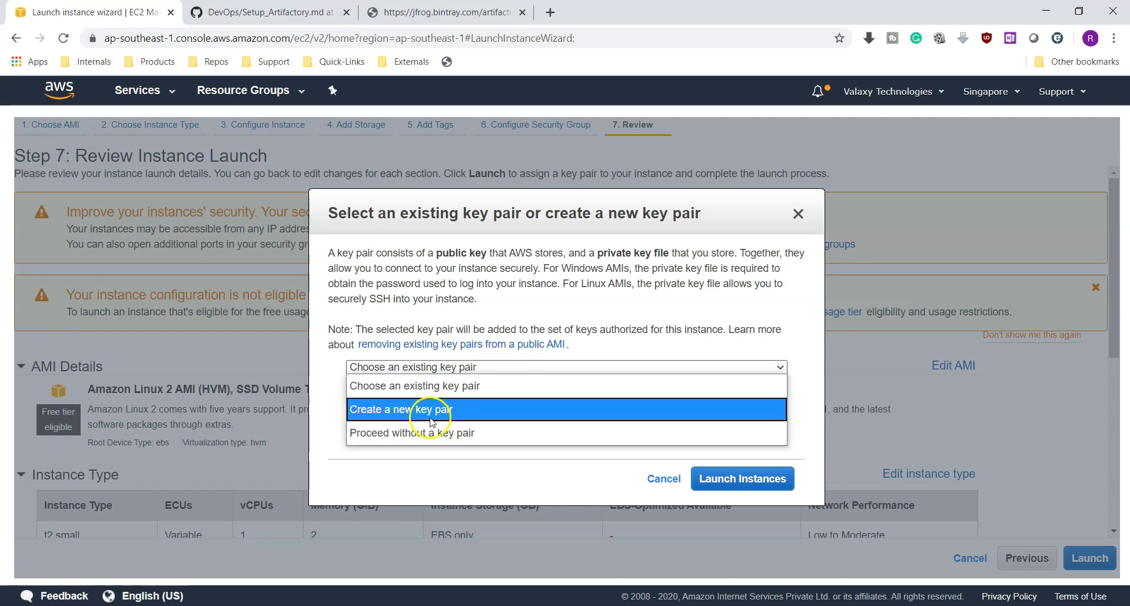
left_click(520, 466)
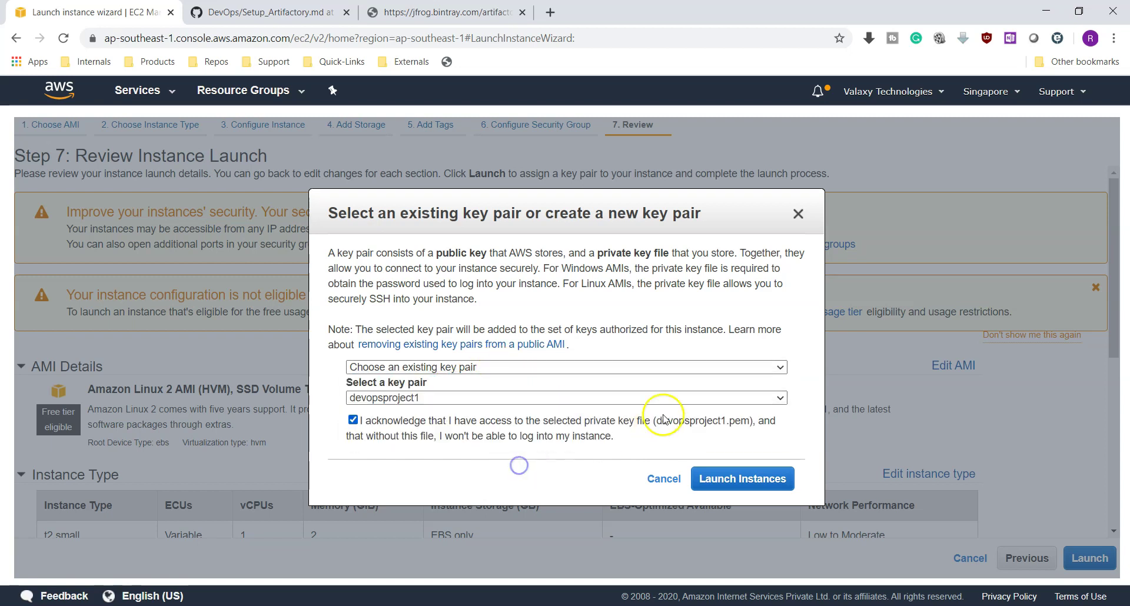
left_click(729, 476)
scroll(1059, 495, "down", 2)
left_click(1059, 495)
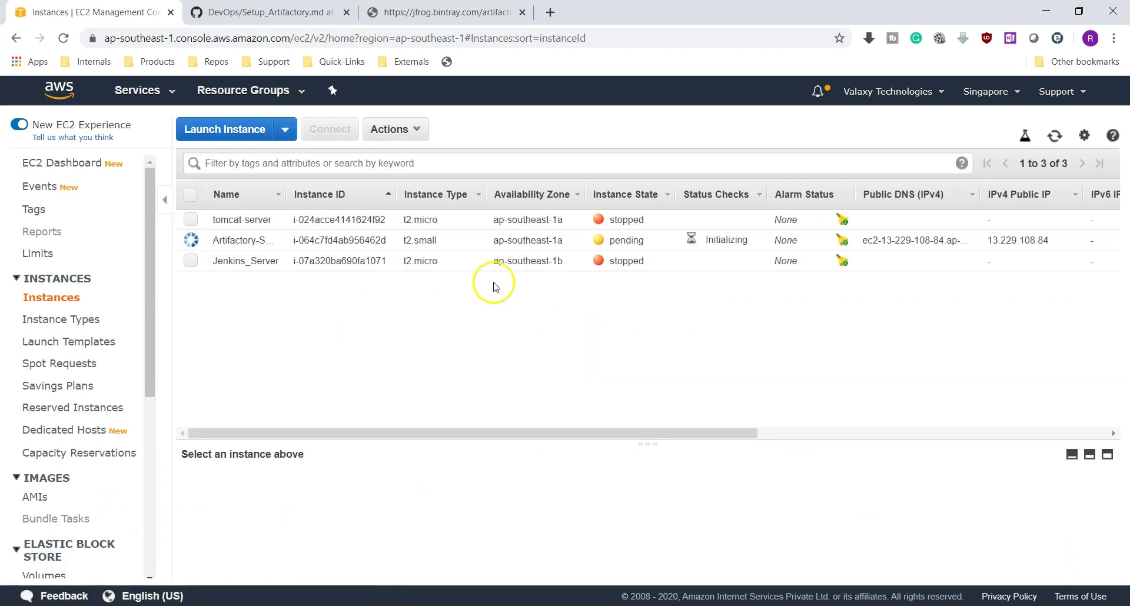
Copy the Artifactory-Server public IPv4 13.229.108.84 from its details and switch to MobaXterm
left_click(664, 243)
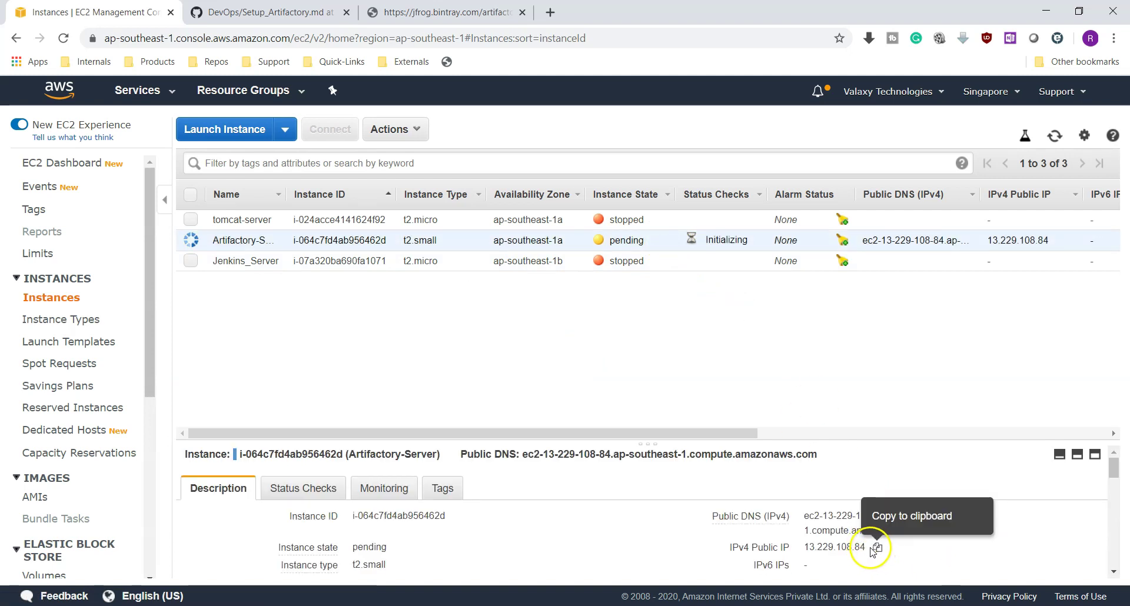
left_click(876, 548)
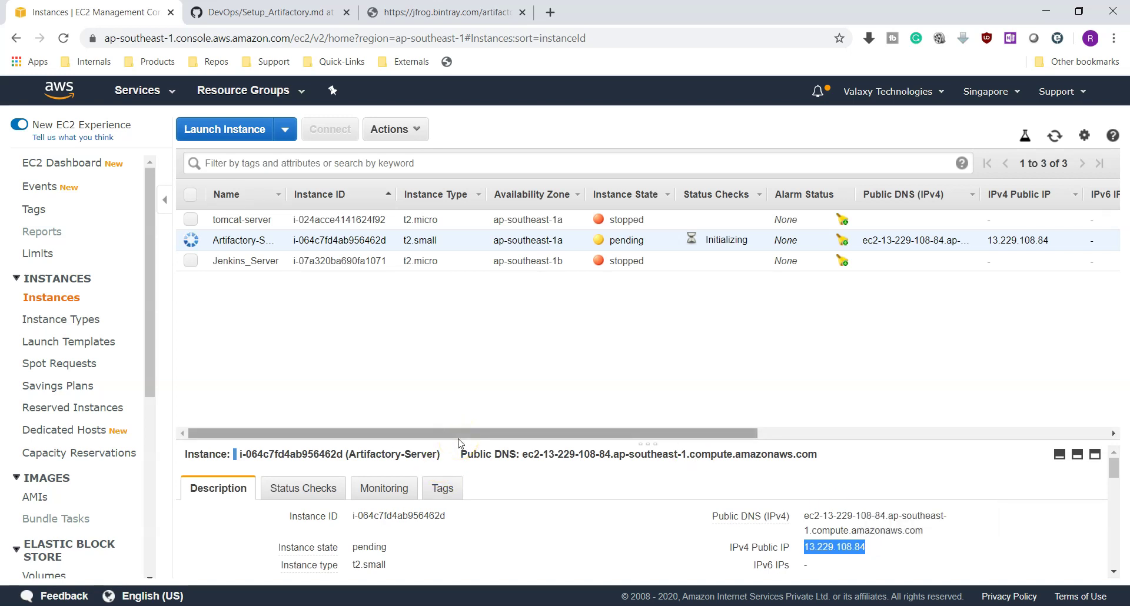
key("alt+Tab")
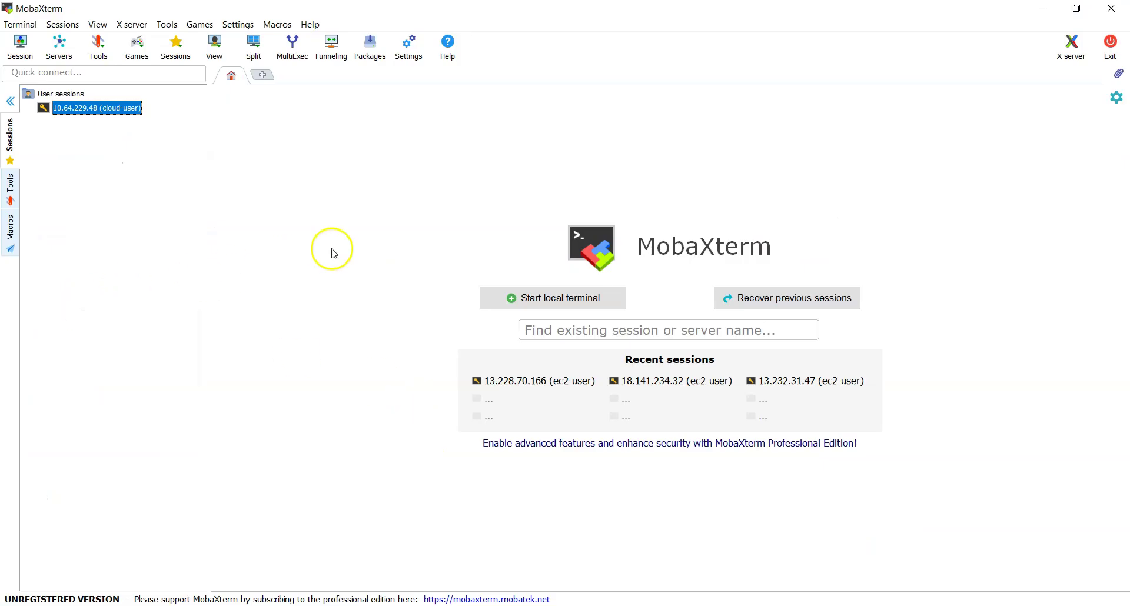
Create an SSH session to host 13.229.108.84, user ec2-user, private key devopsproject1.pem, and connect
left_click(20, 50)
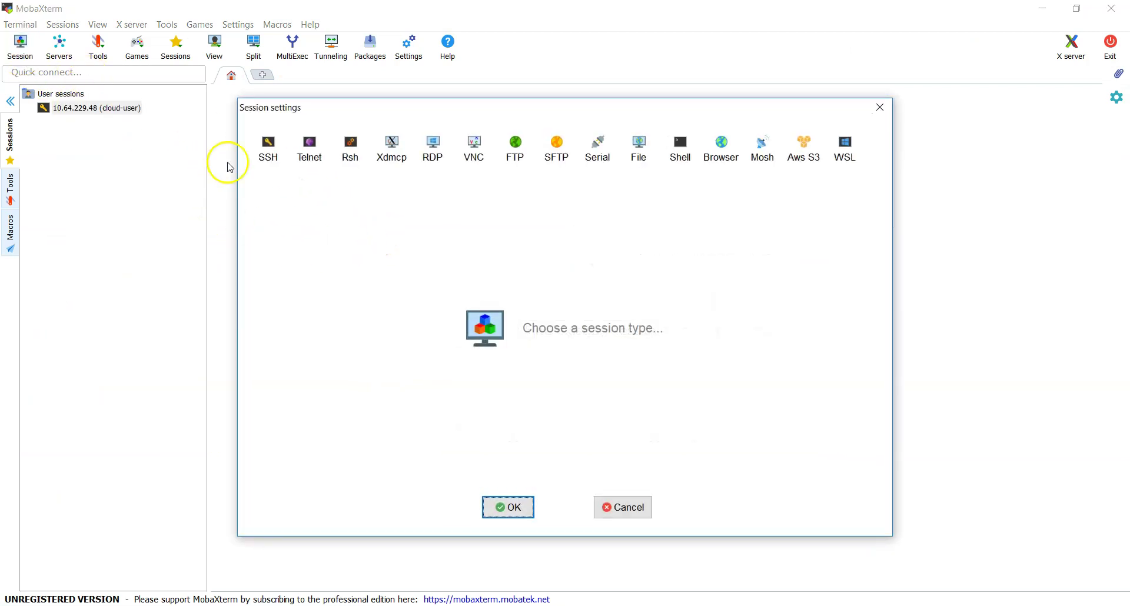
left_click(266, 148)
left_click(360, 233)
key("ctrl+v")
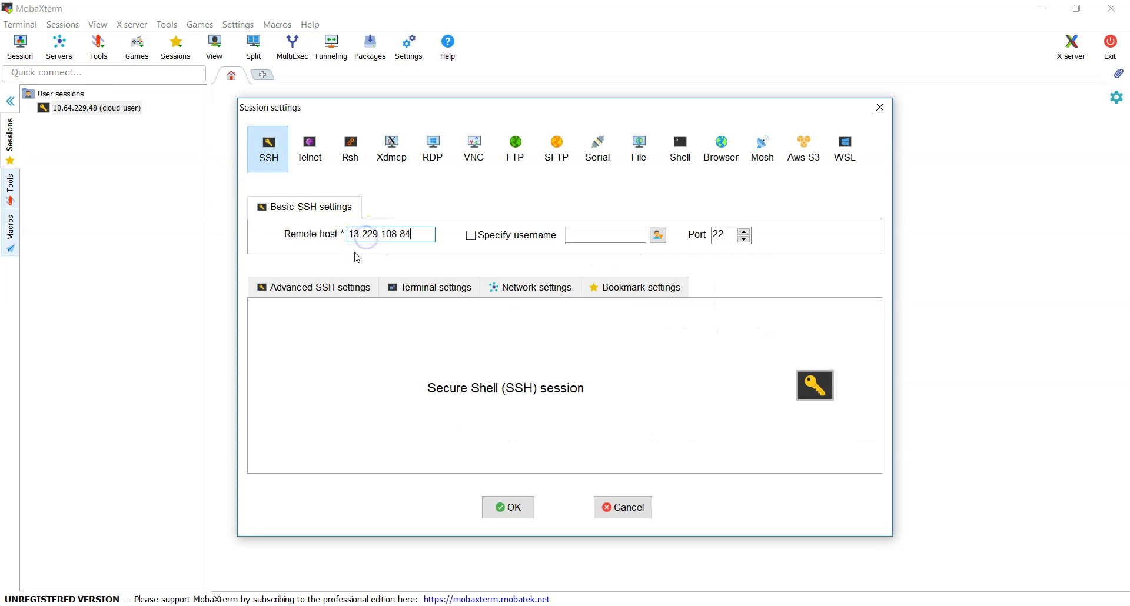
left_click(338, 276)
left_click(312, 419)
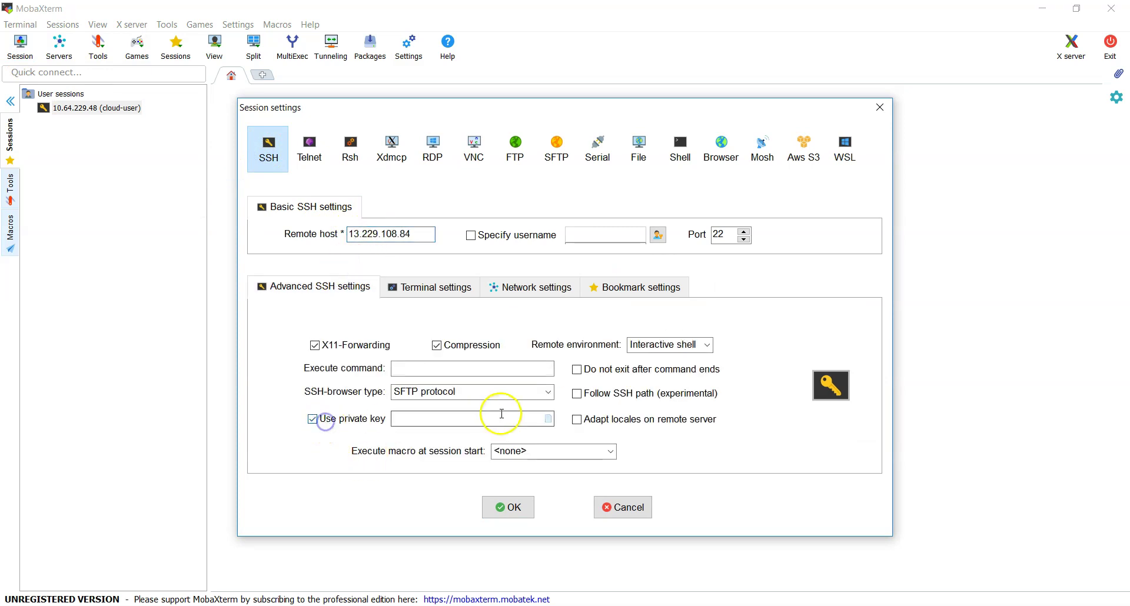
left_click(548, 419)
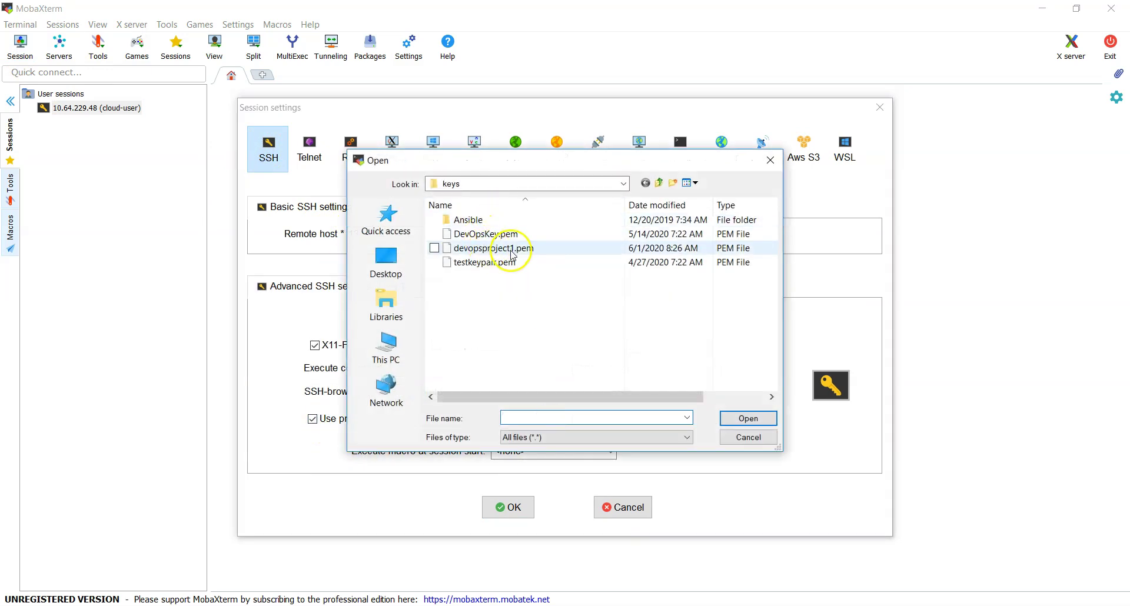
double_click(509, 248)
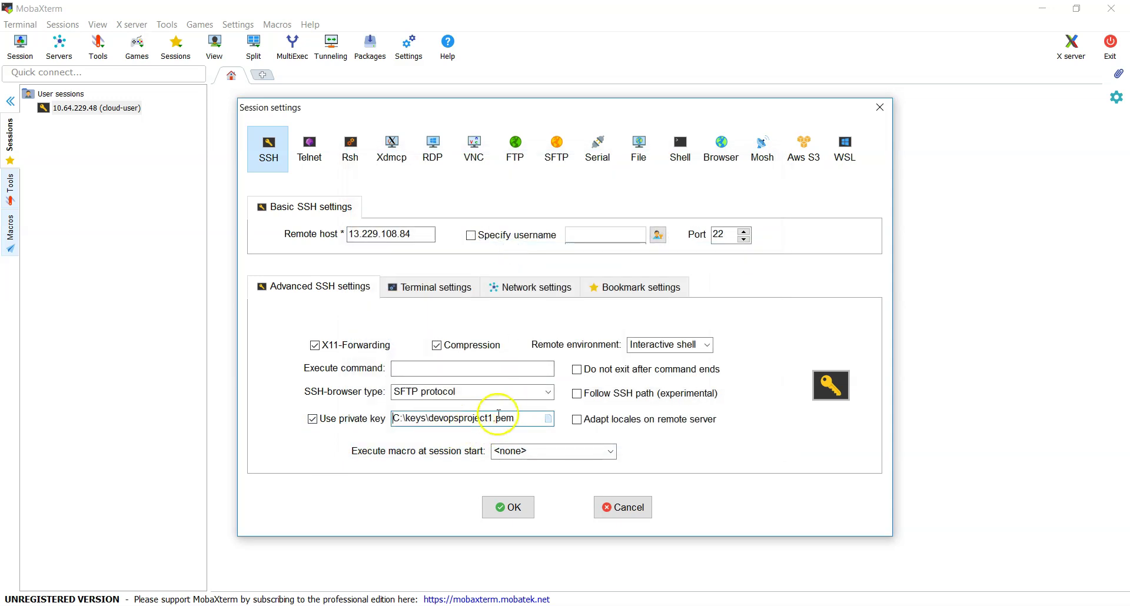
left_click(517, 235)
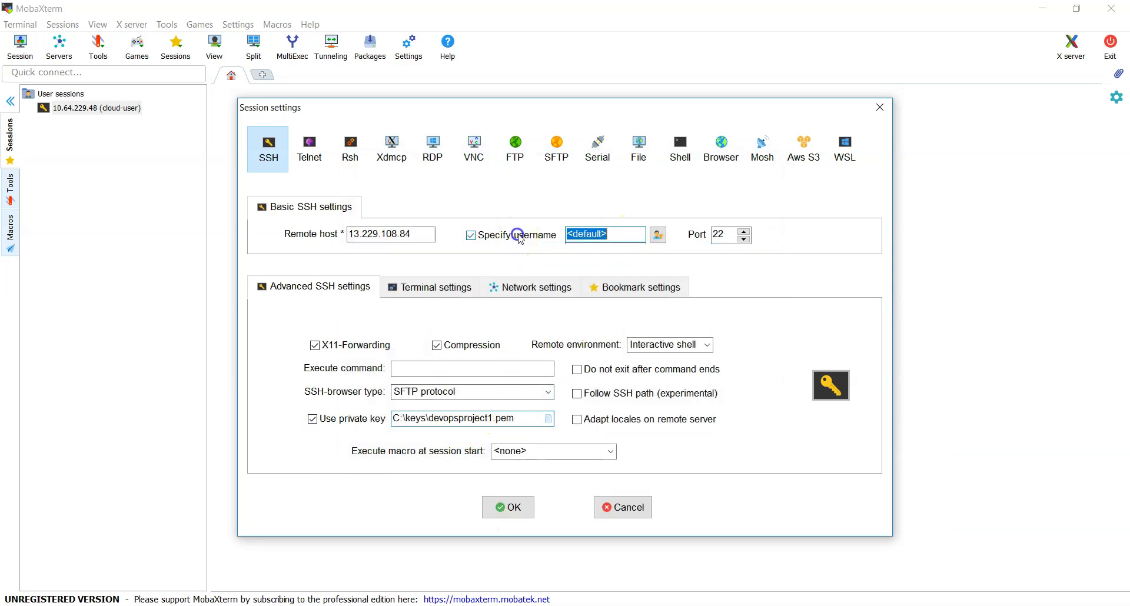
type("ec2-user")
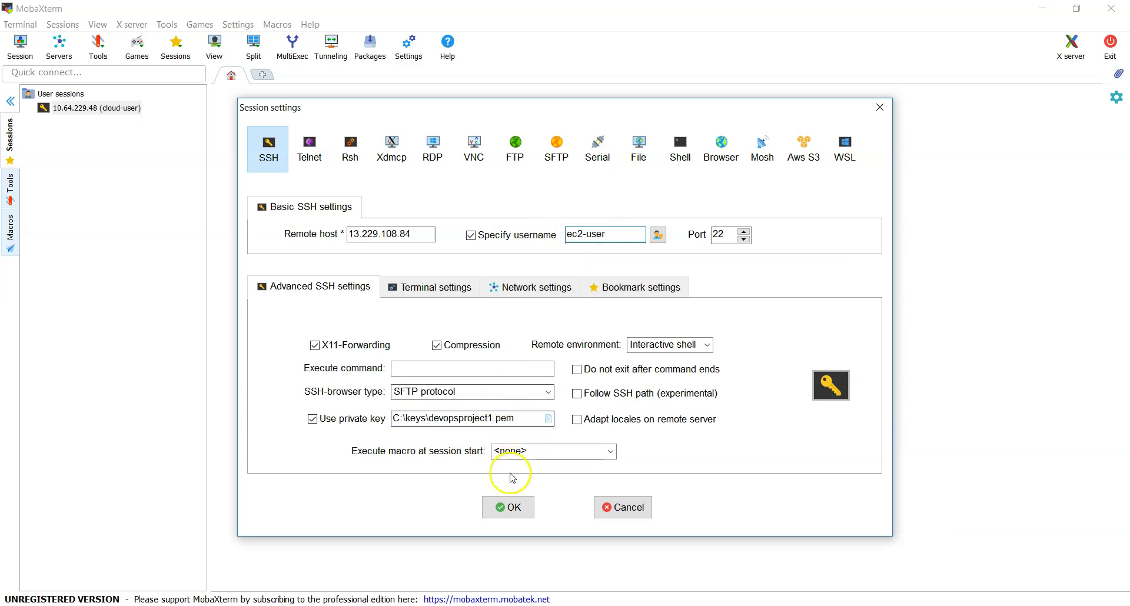
left_click(504, 506)
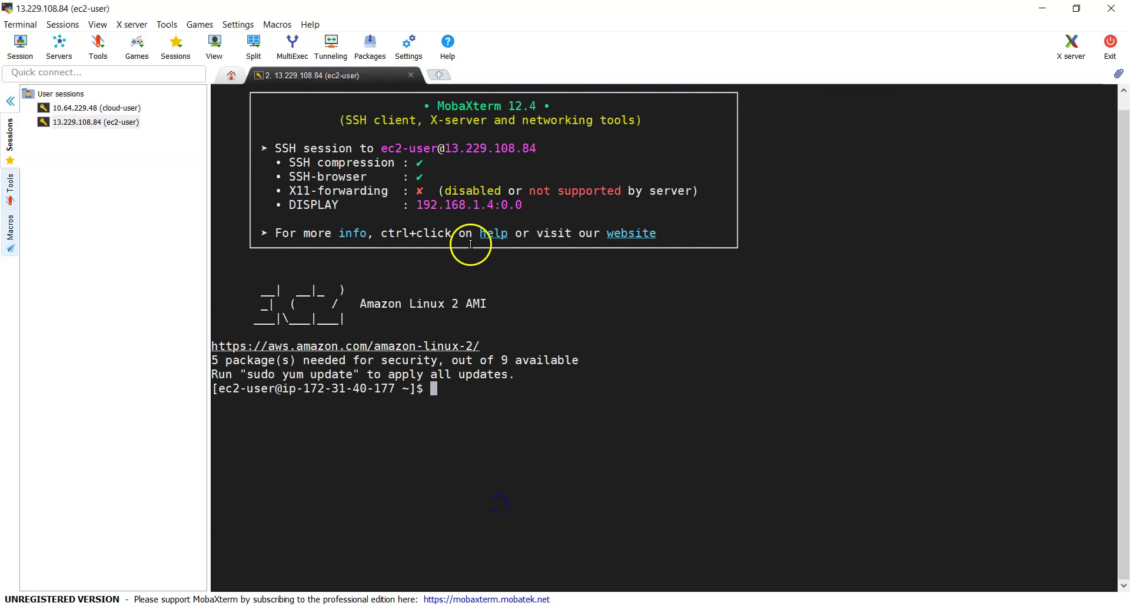
Switch to root with sudo su - and clear the terminal
left_click(11, 101)
left_click(553, 390)
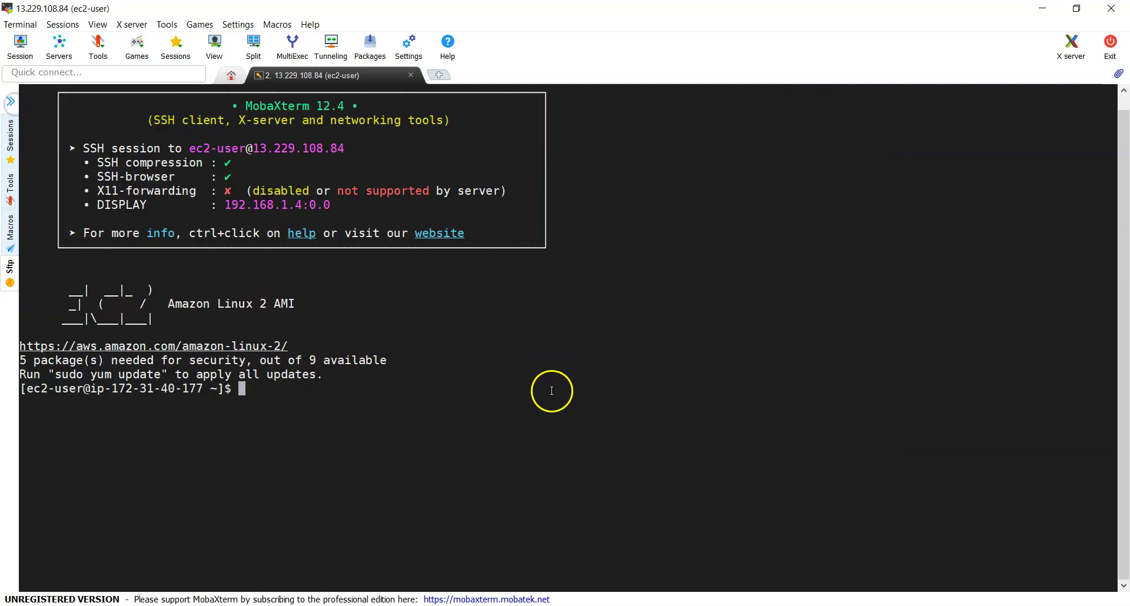
type("sudo su -")
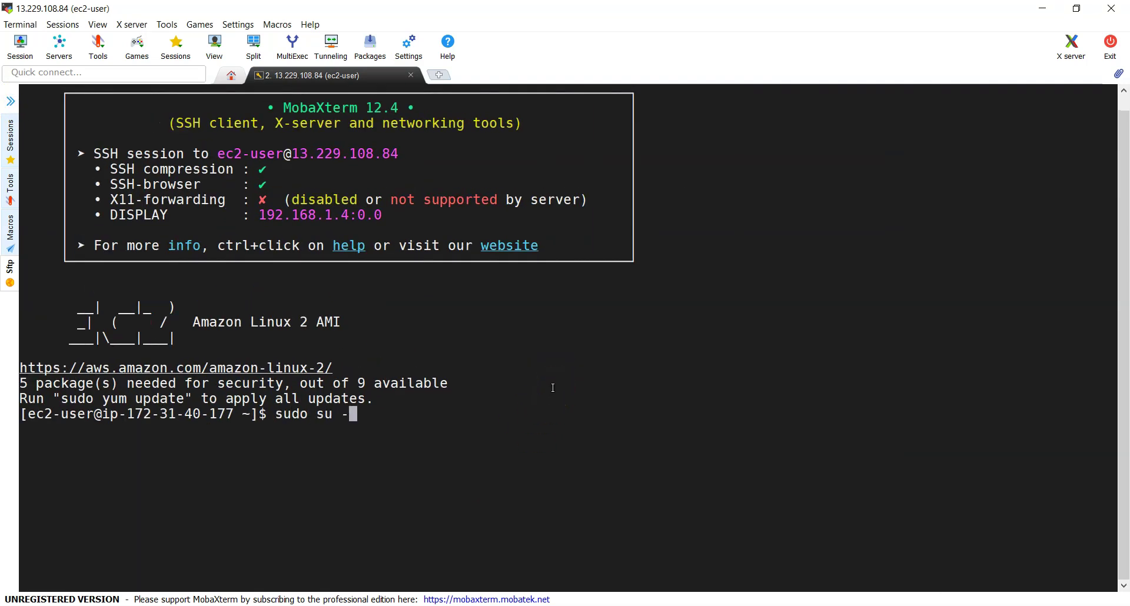
key("Return")
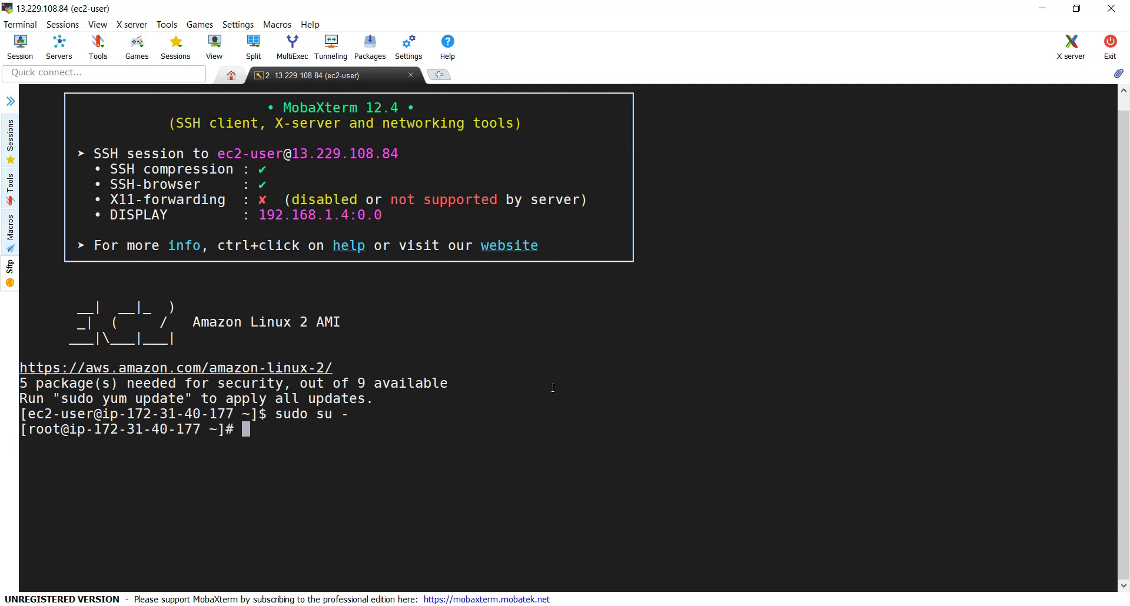
type("clear")
key("Return")
Install the Java 1.8 packages with yum install java-1.8*, confirming the install
type("yum install java-1.8")
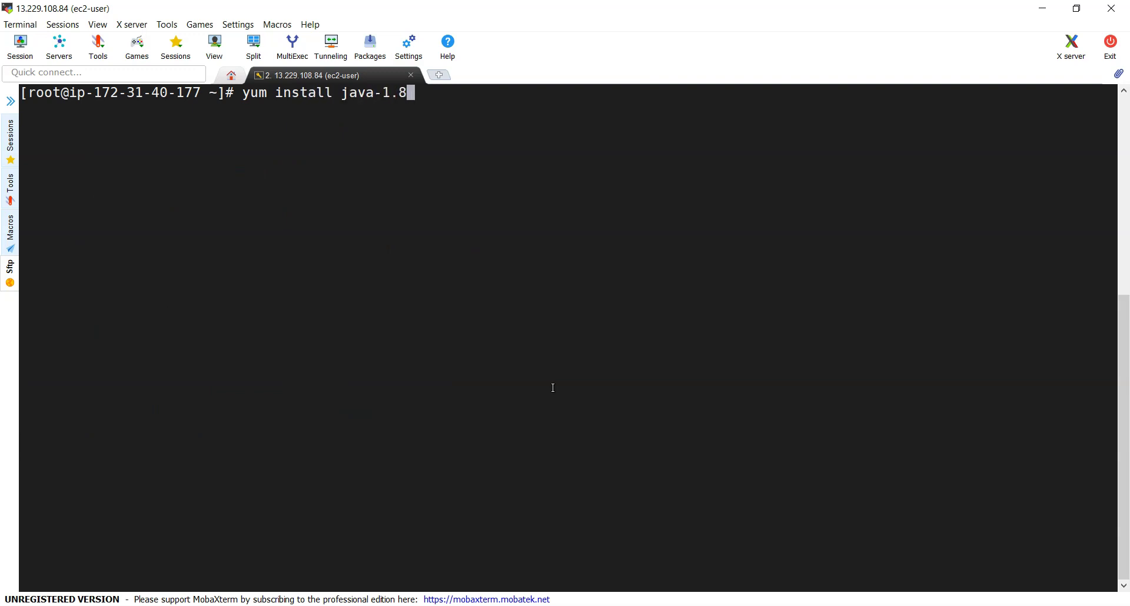
key("BackSpace")
key("BackSpace")
key("BackSpace")
left_click(493, 387)
key("Return")
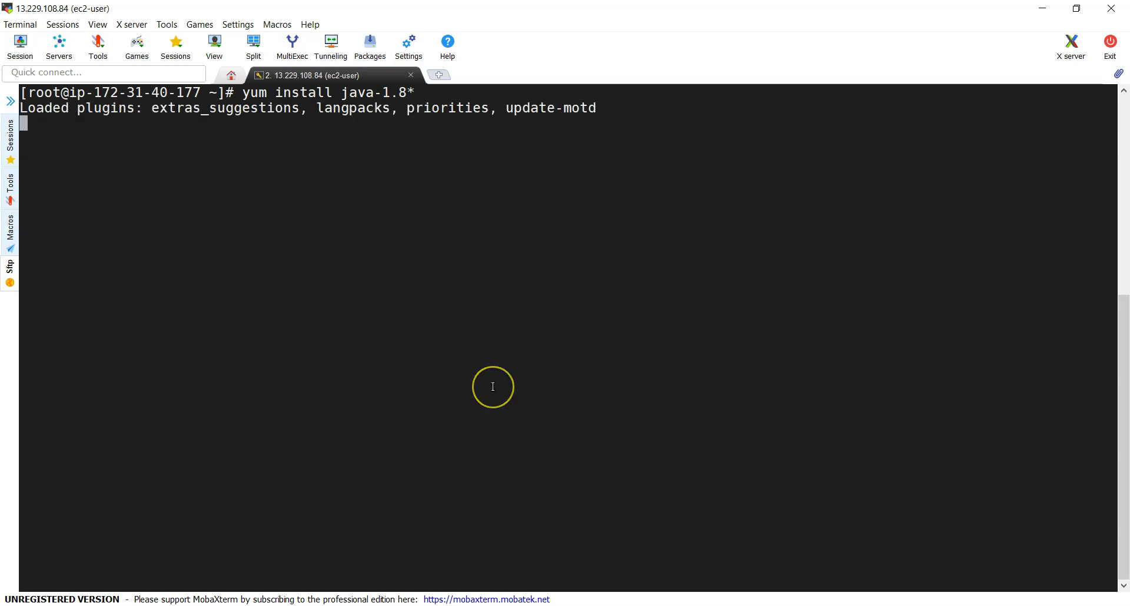
key("Return")
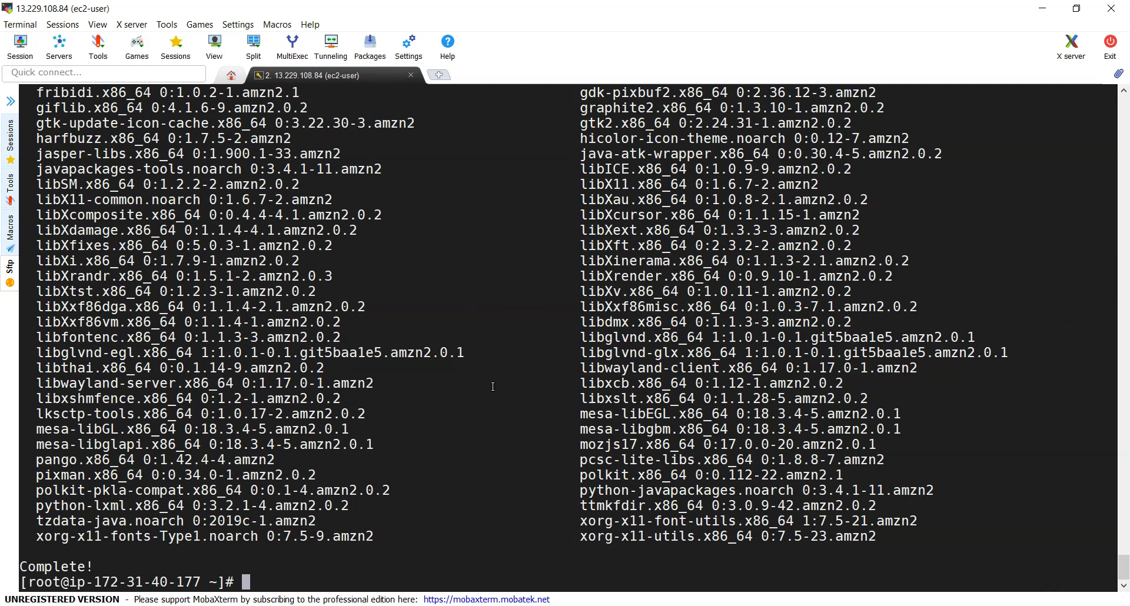
Verify java -version reports OpenJDK 1.8.0_252, then clear the screen
type("va -version")
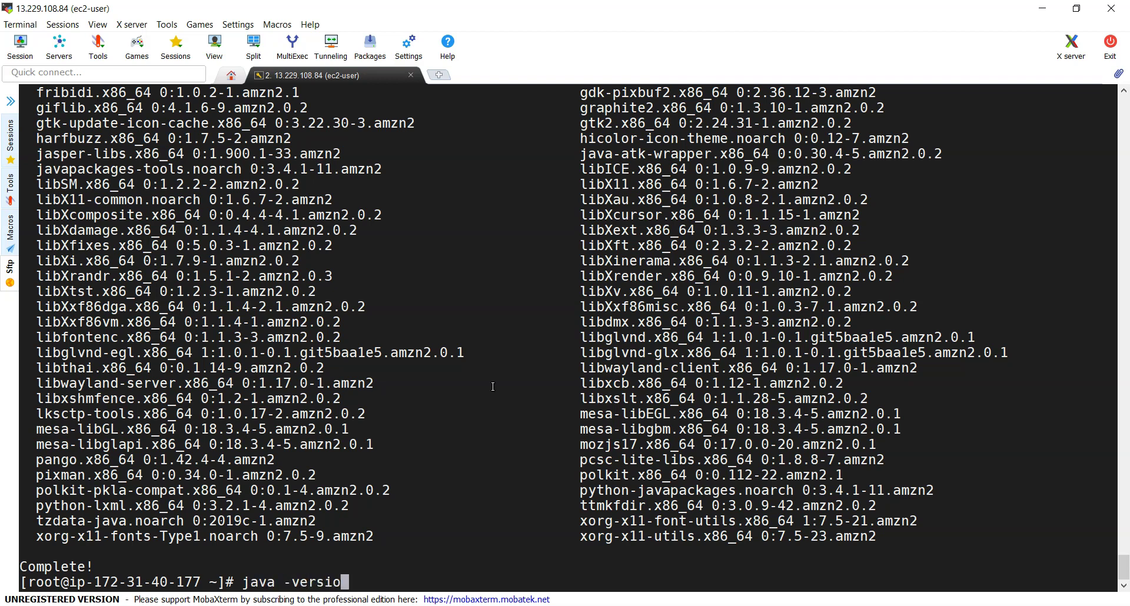
key("Return")
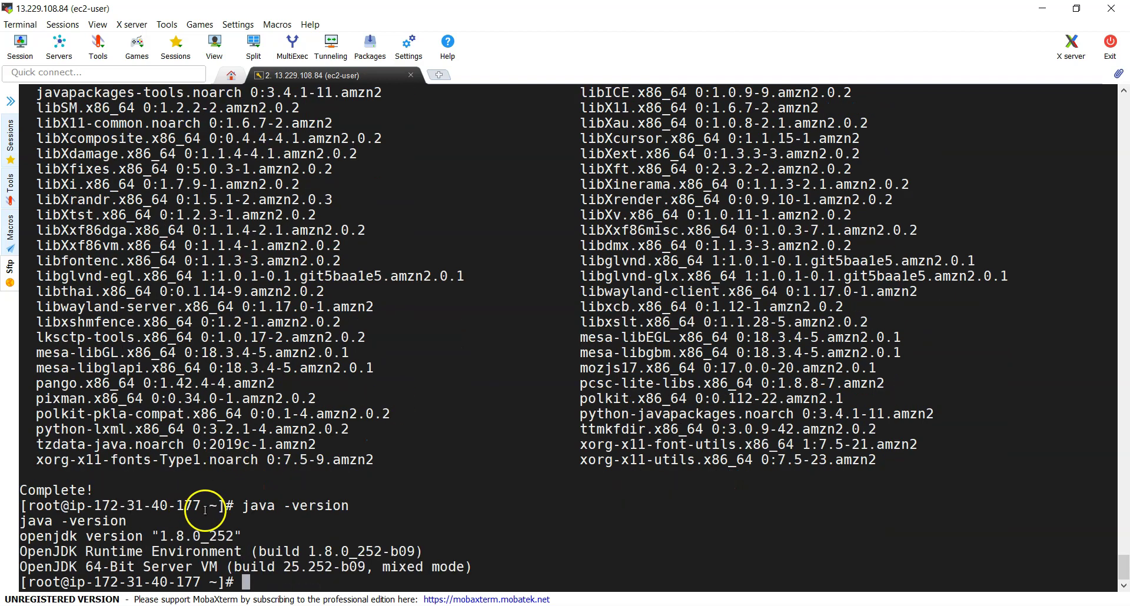
double_click(51, 536)
left_click_drag(162, 536, 183, 536)
left_click(482, 337)
type("clear")
key("Return")
key("Return")
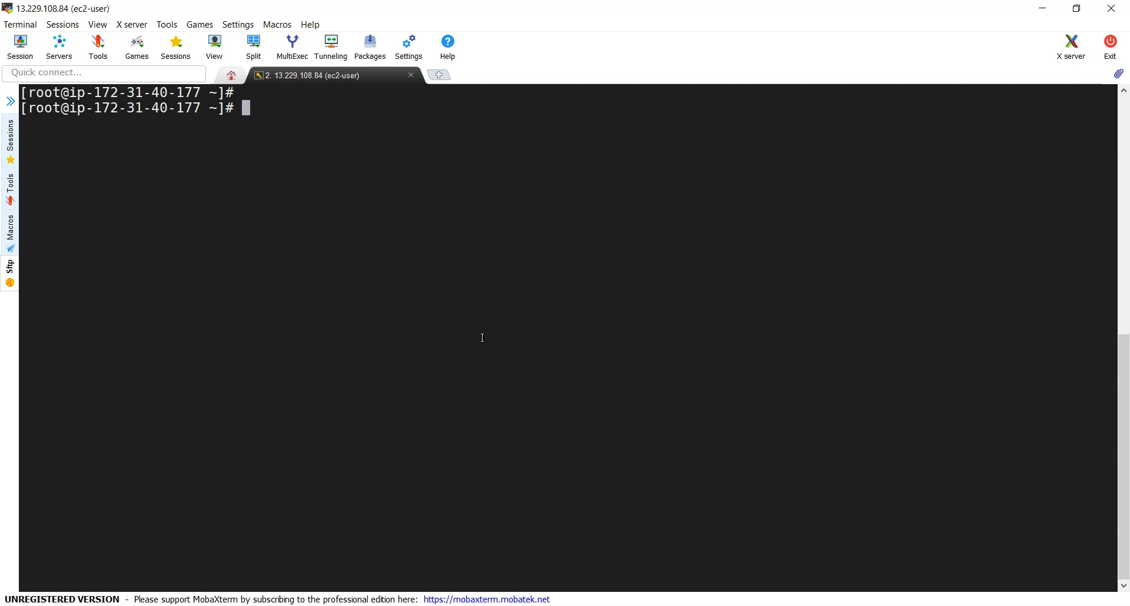
Change into /opt and list it, showing only aws and rh, then switch to the browser
type("cd /opt")
key("Return")
type("ls")
key("Return")
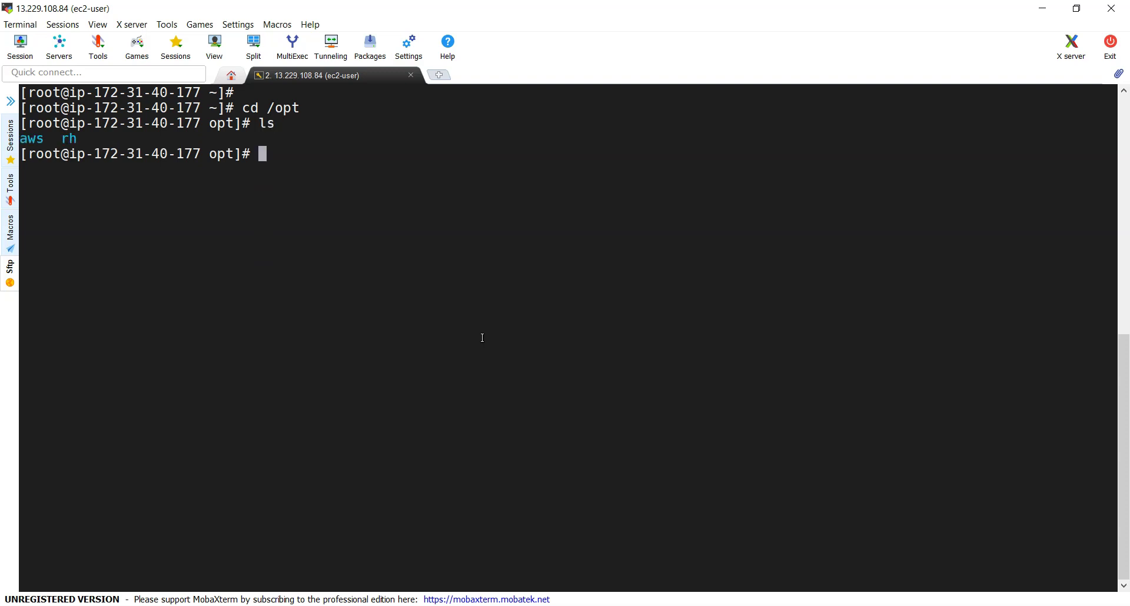
left_click(451, 333)
left_click(339, 600)
left_click(311, 550)
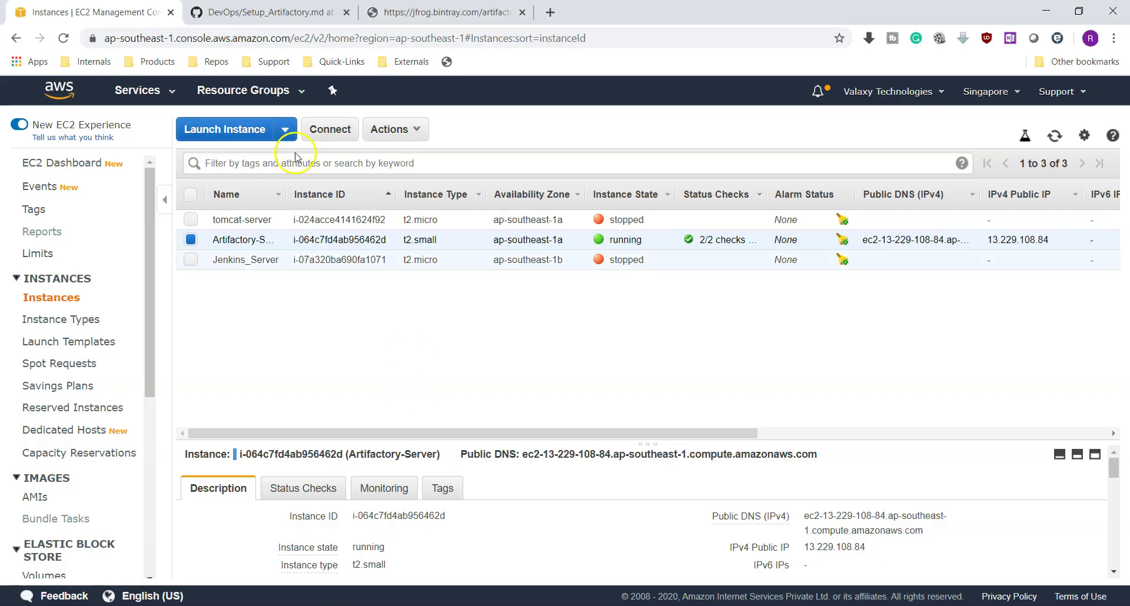
Copy the jfrog-artifactory-oss-6.9.6.zip link address from the Bintray tab and return to the terminal
left_click(271, 12)
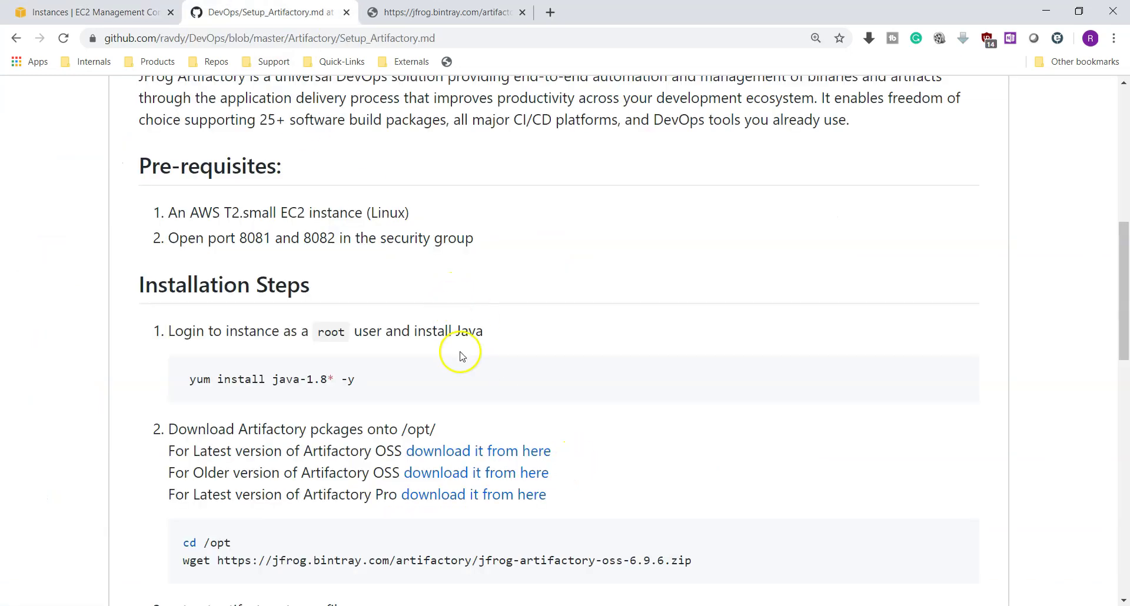
scroll(454, 353, "down", 3)
left_click(447, 12)
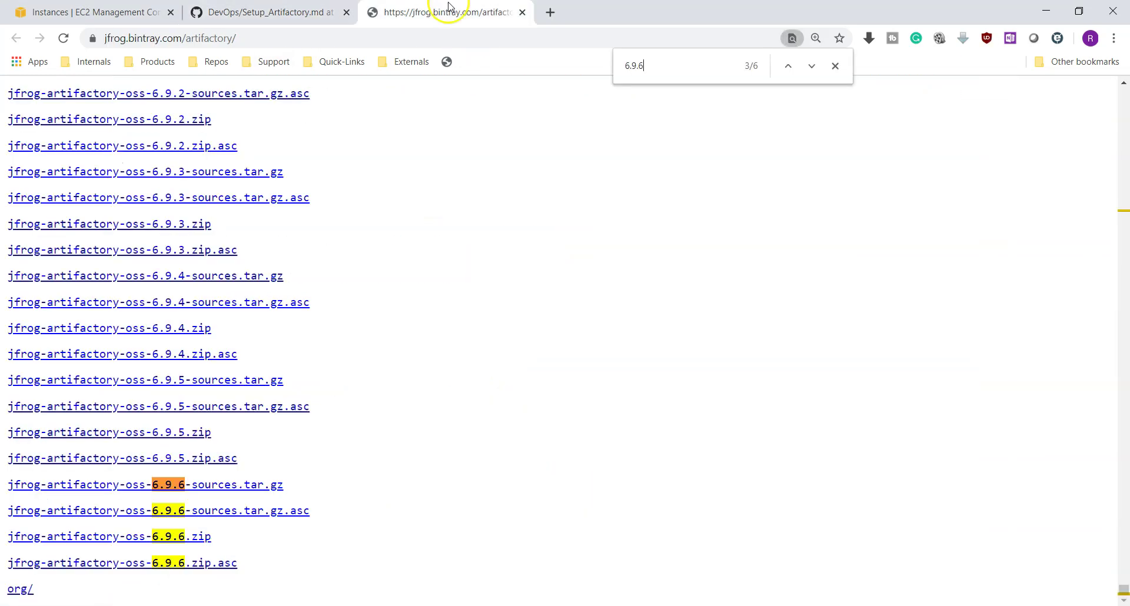
right_click(189, 537)
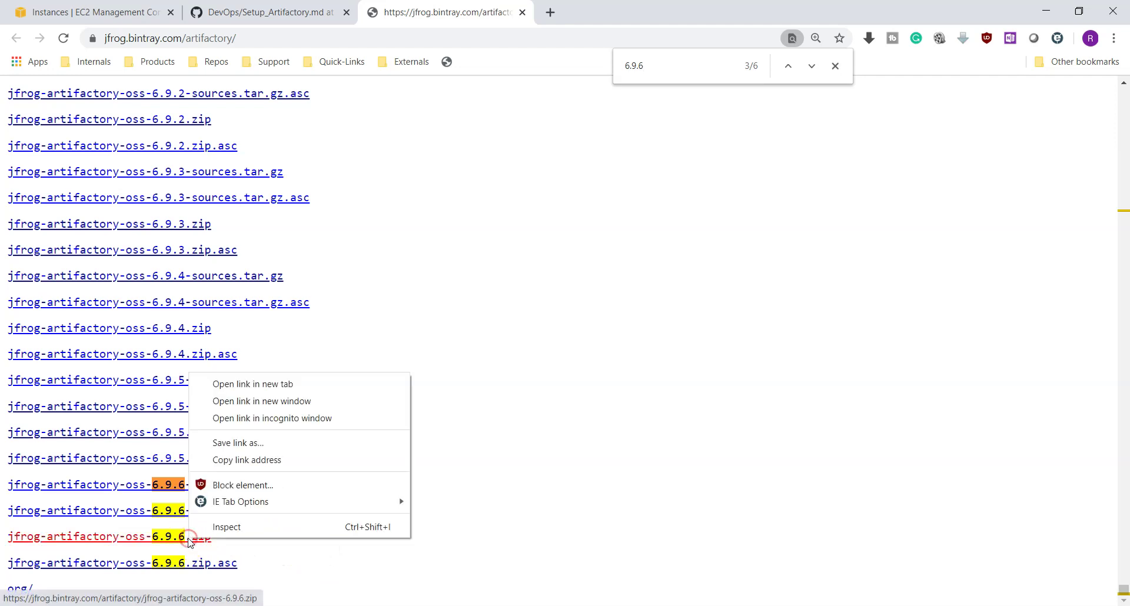
left_click(290, 461)
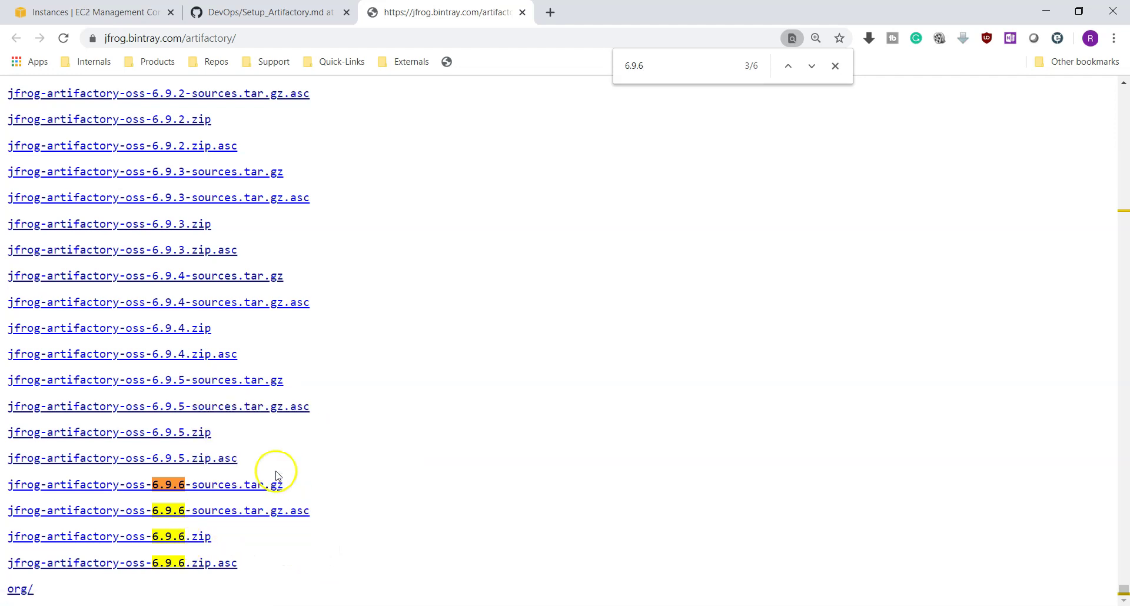
key("alt+Tab")
Download jfrog-artifactory-oss-6.9.6.zip into /opt with wget and the copied URL
left_click(396, 446)
type("wget")
right_click(424, 413)
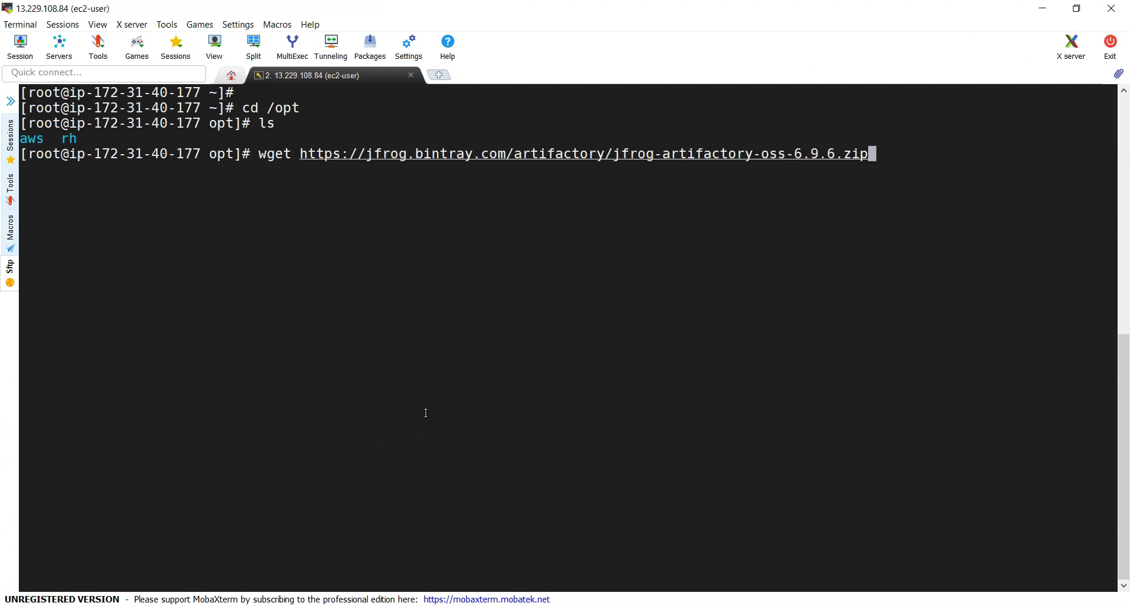
key("Return")
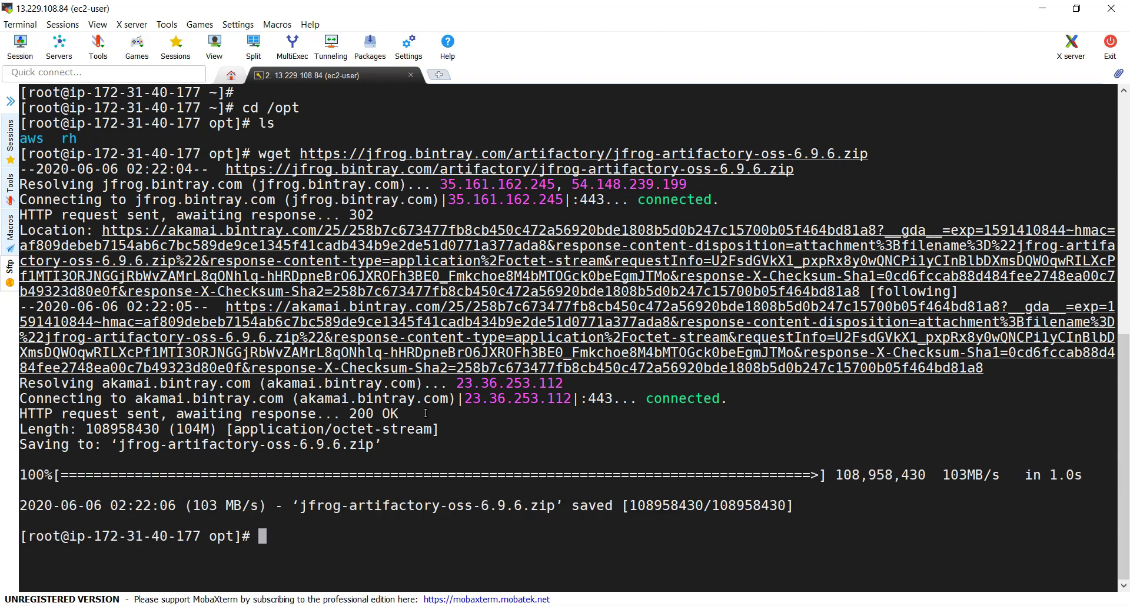
List /opt with ls -l to confirm the 108958430-byte zip and select its file name
type("ls -l")
key("Return")
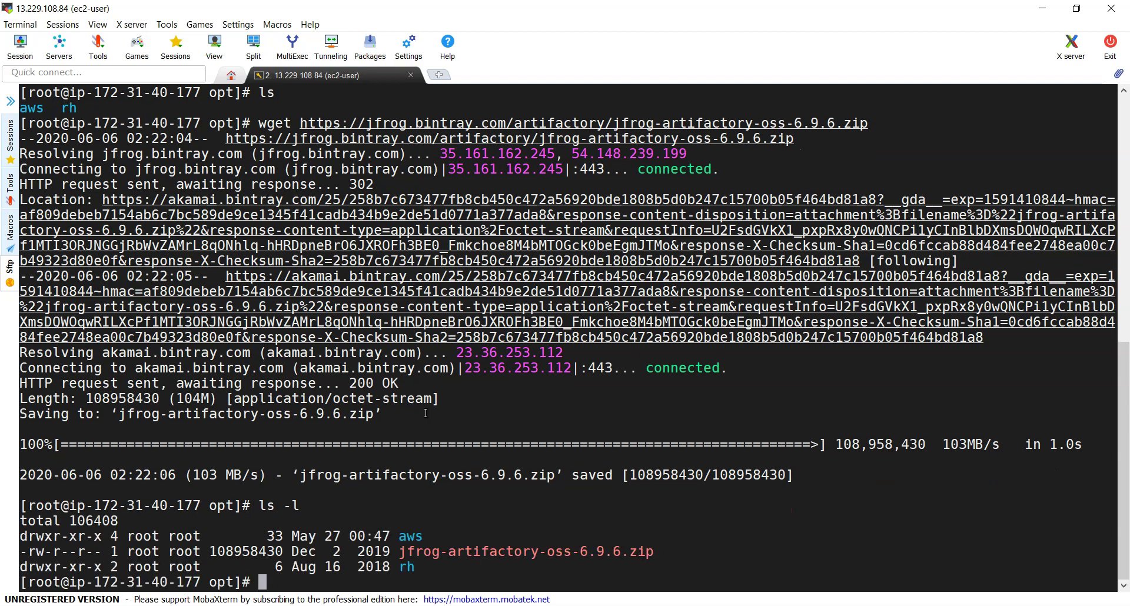
double_click(546, 551)
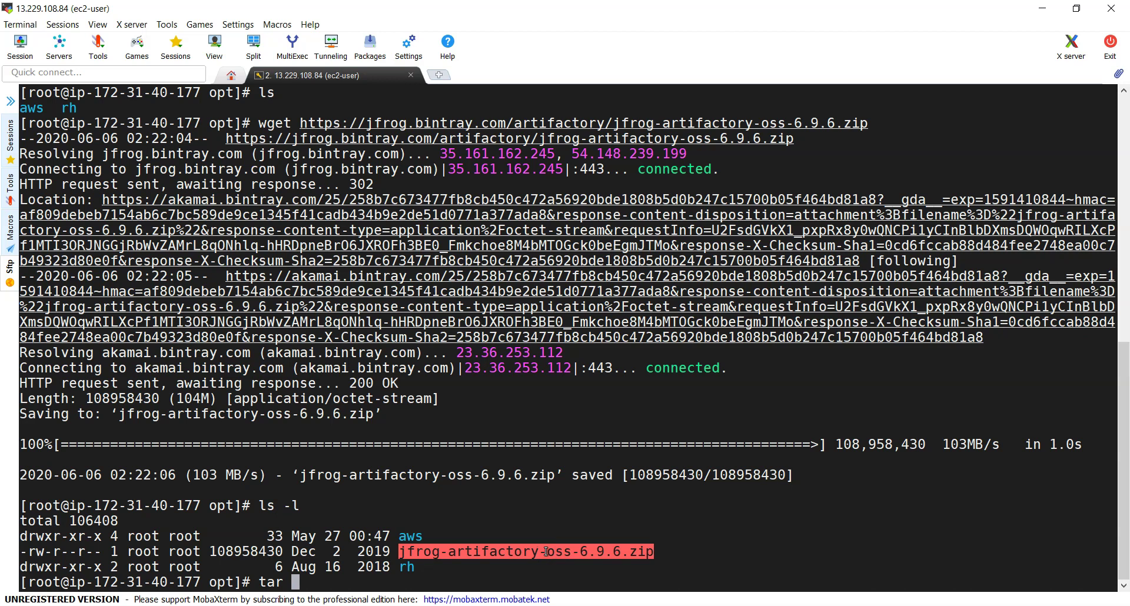
Unzip the Artifactory archive in /opt and list the extracted folder
type("unzip")
right_click(546, 552)
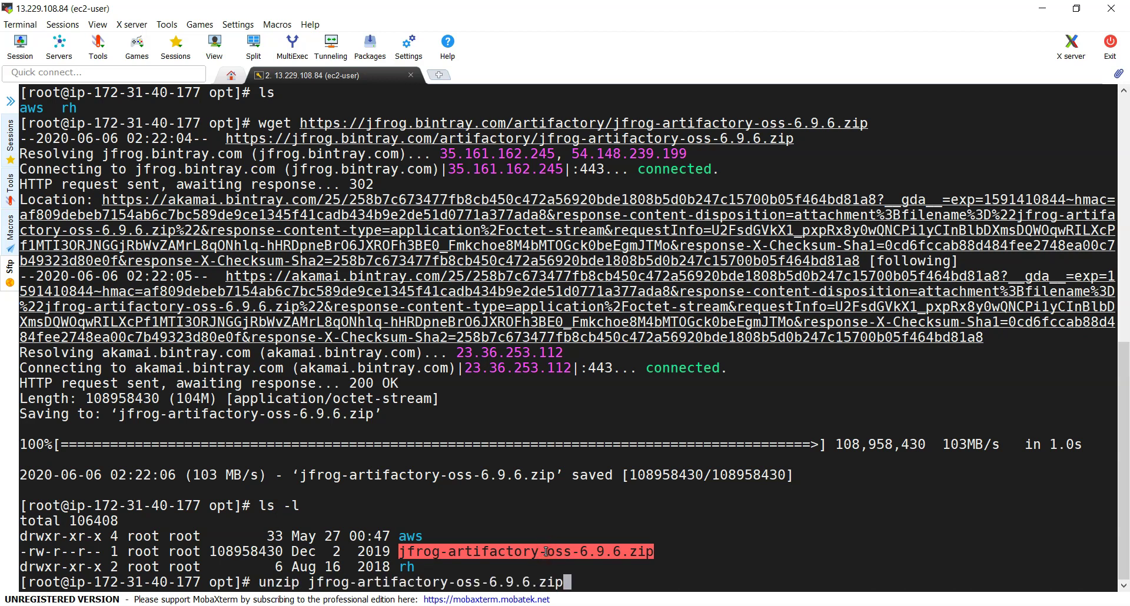
key("Return")
type("ls")
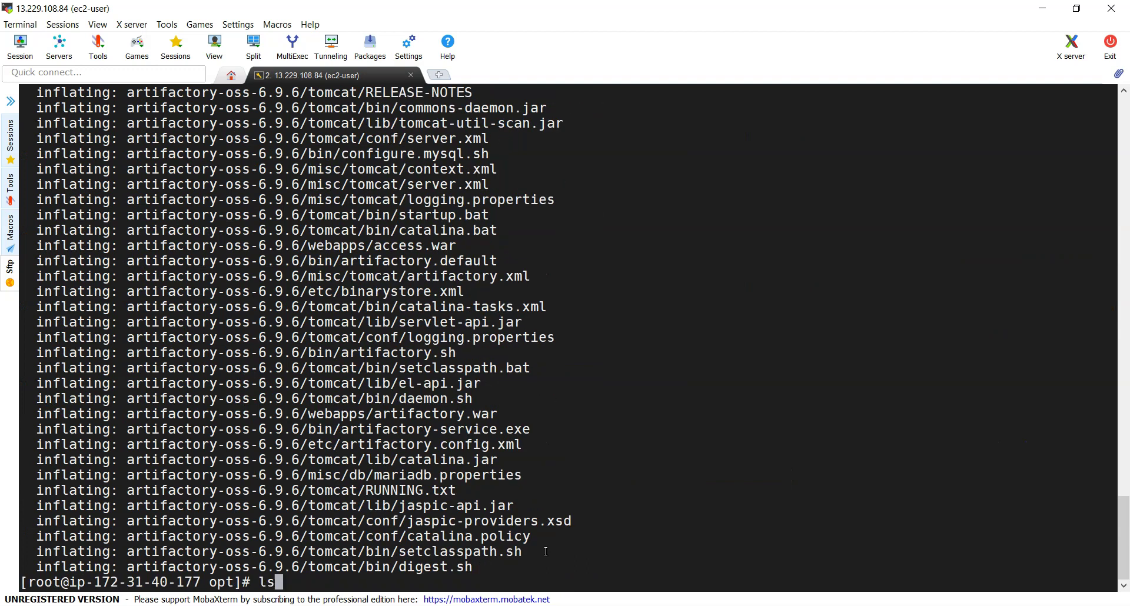
key("Return")
Move into artifactory-oss-6.9.6/bin, listing each folder's contents along the way
type("cd ar")
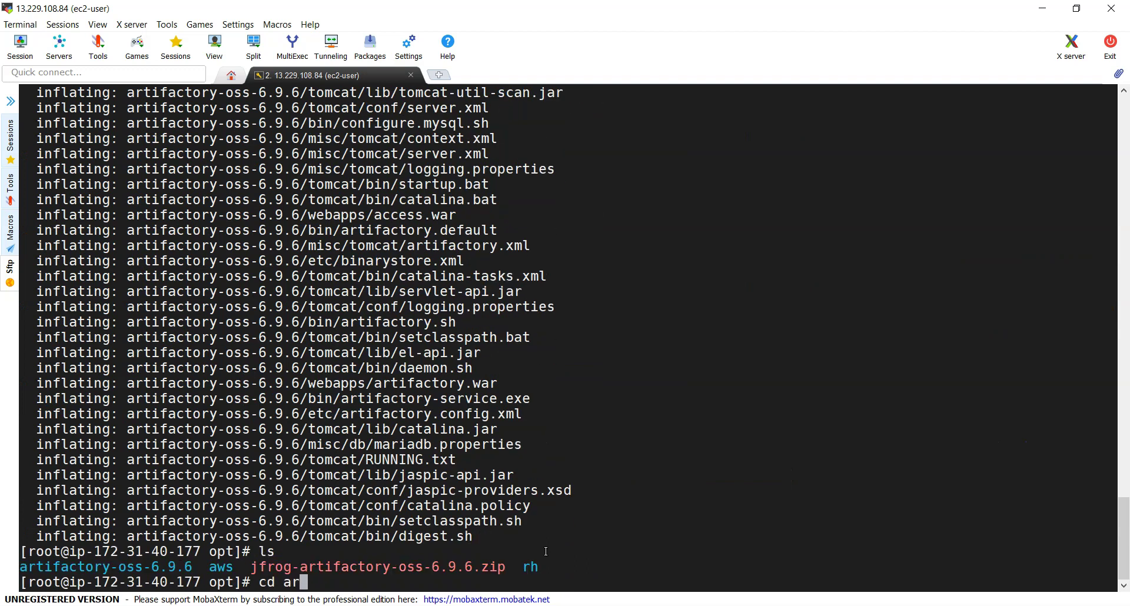
key("Tab")
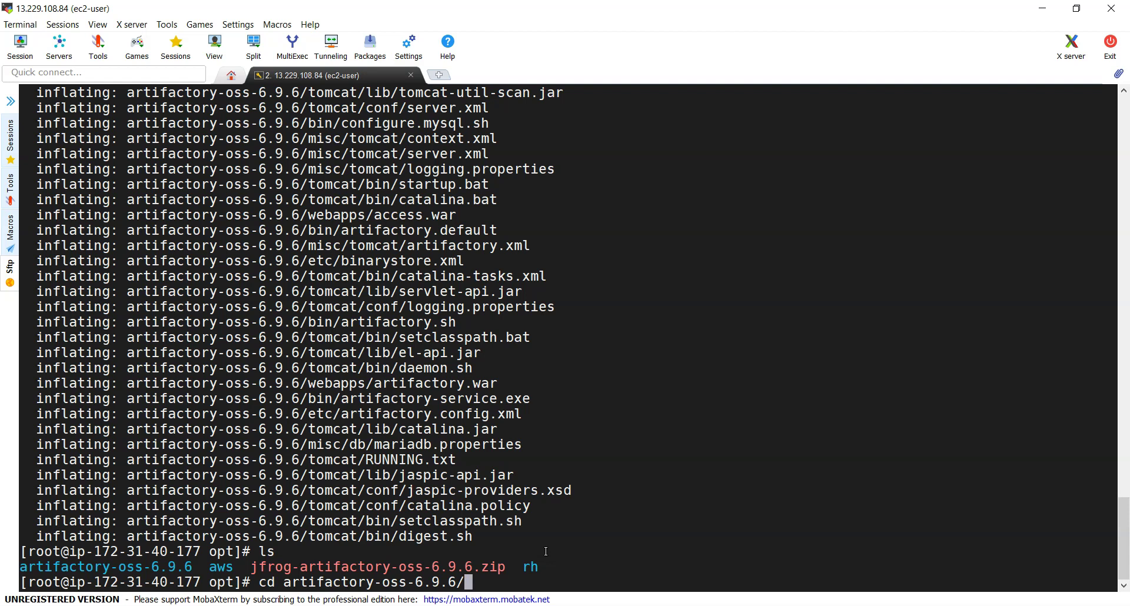
key("Return")
type("ls")
key("Return")
type("cd bi")
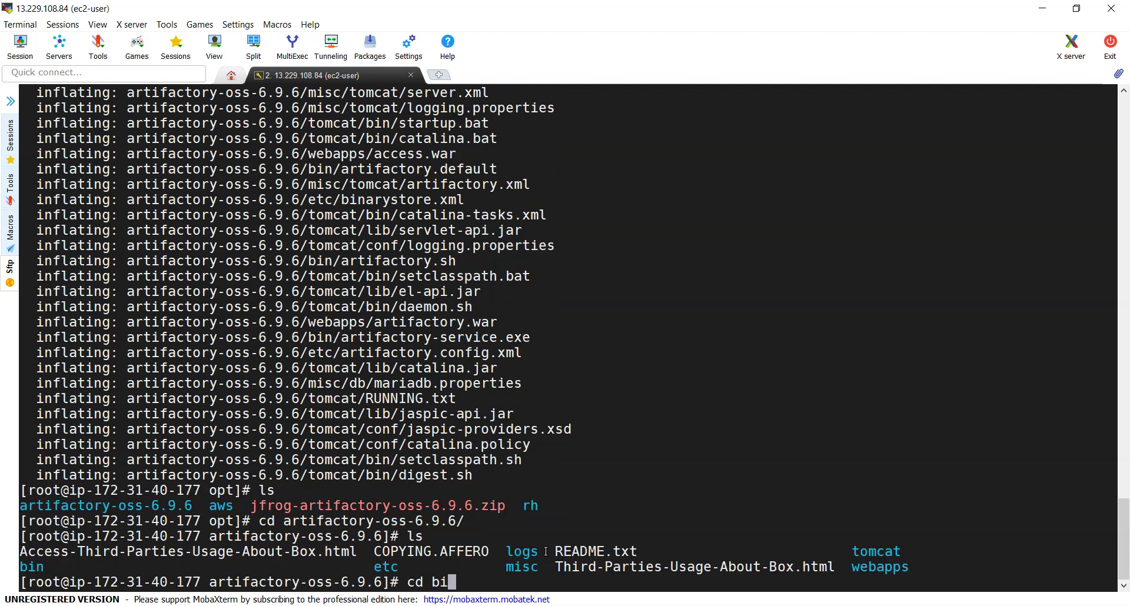
key("Tab")
key("Return")
type("ls")
key("Return")
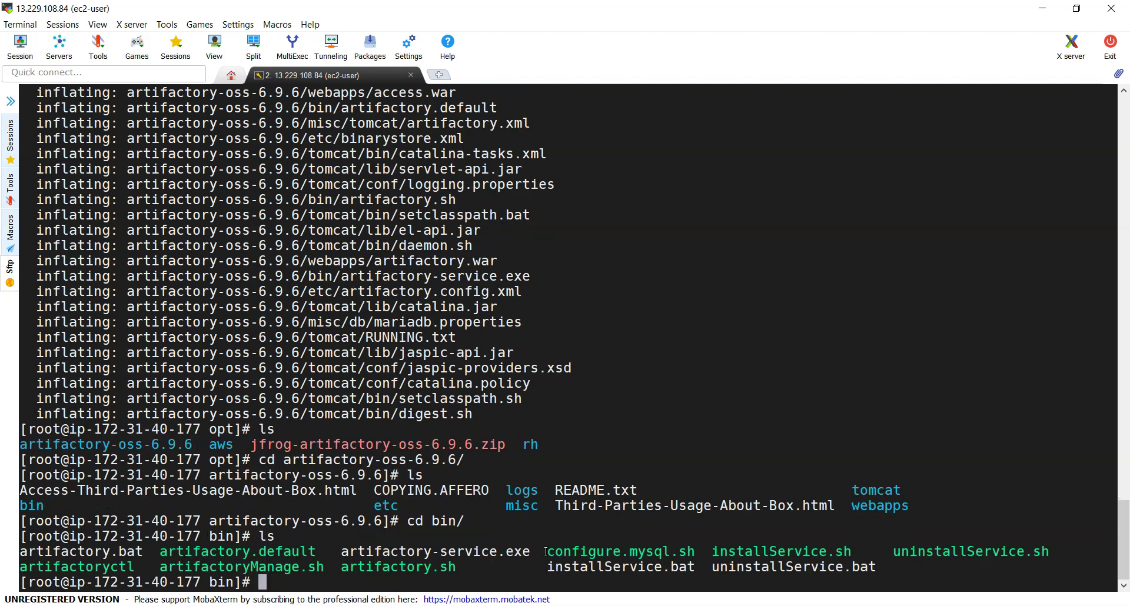
Start Artifactory with ./artifactory.sh start until Tomcat reports started
type("./art")
key("Tab")
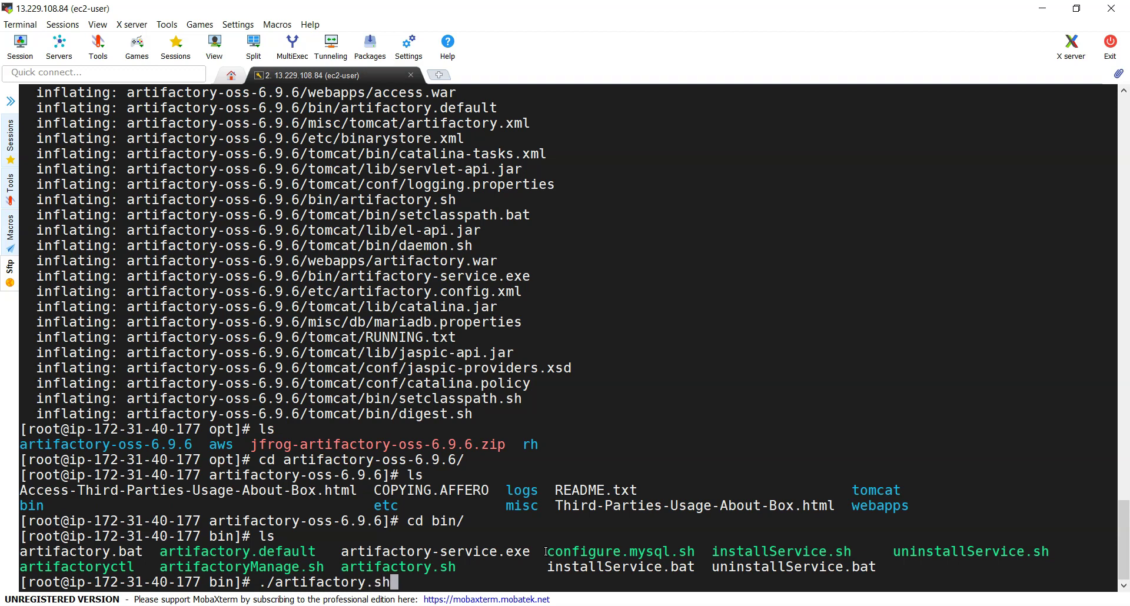
type(".sh st")
key("Return")
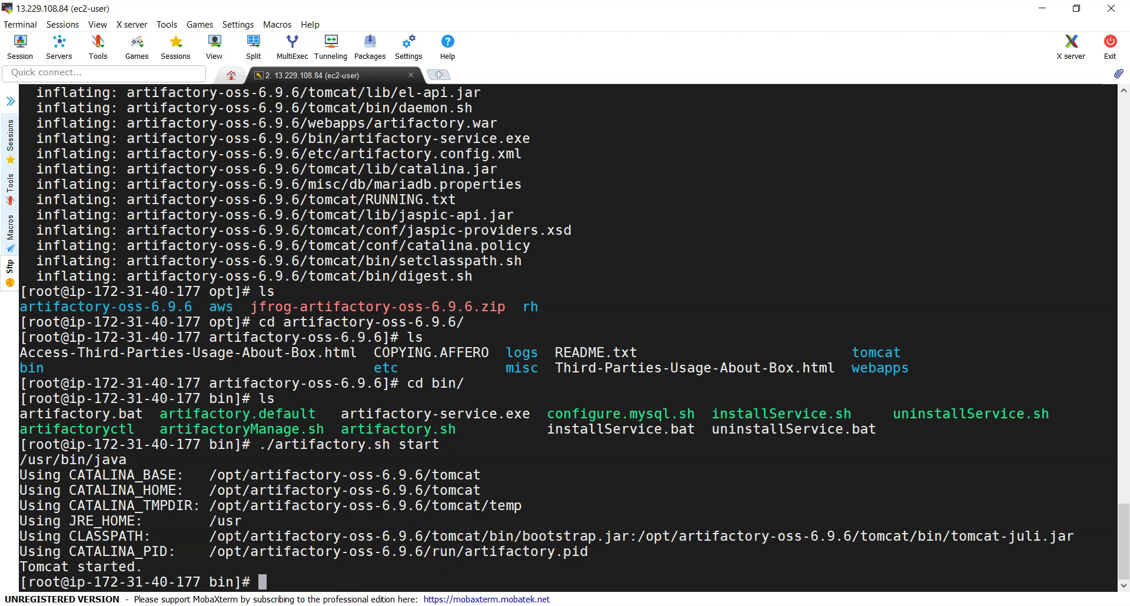
key("alt+Tab")
Copy the Artifactory-Server's public DNS and load it with :8081 in a new Chrome tab
left_click(95, 12)
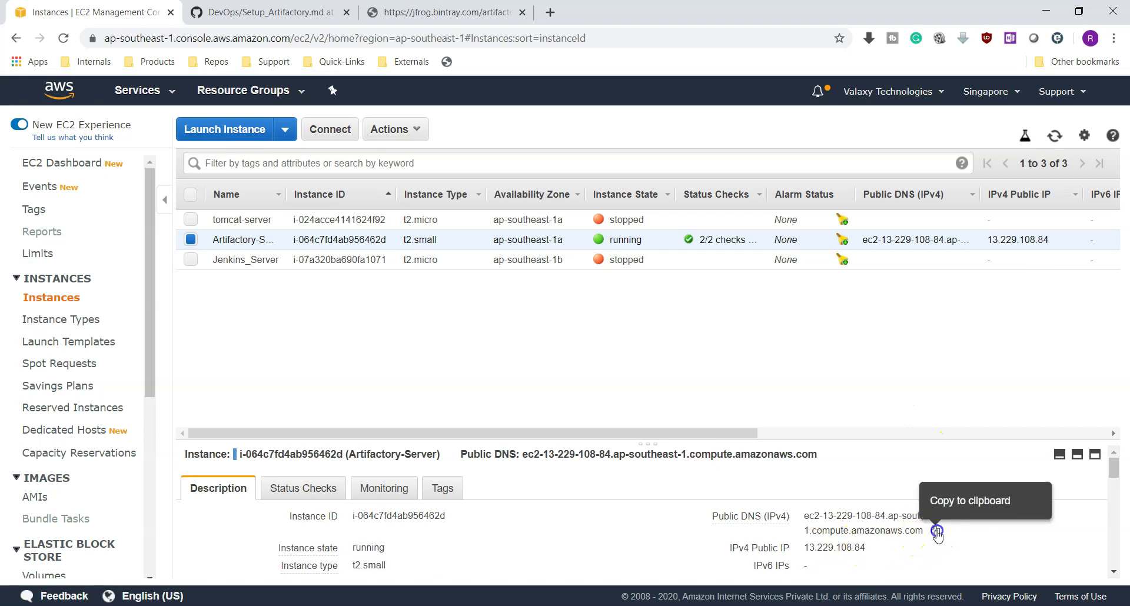
left_click(936, 533)
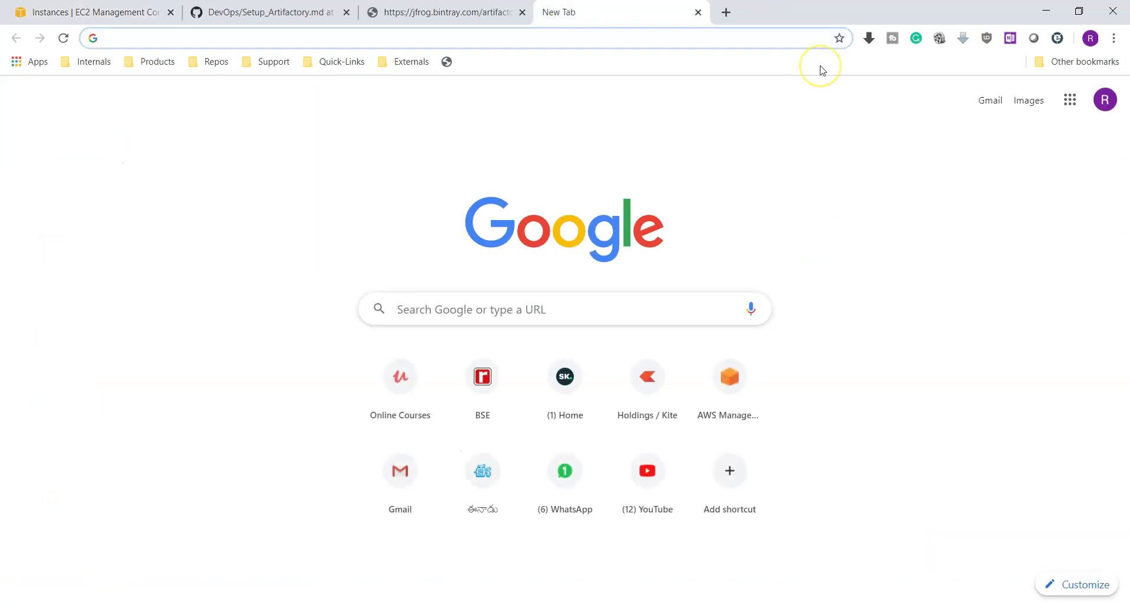
key("ctrl+v")
type(":8081")
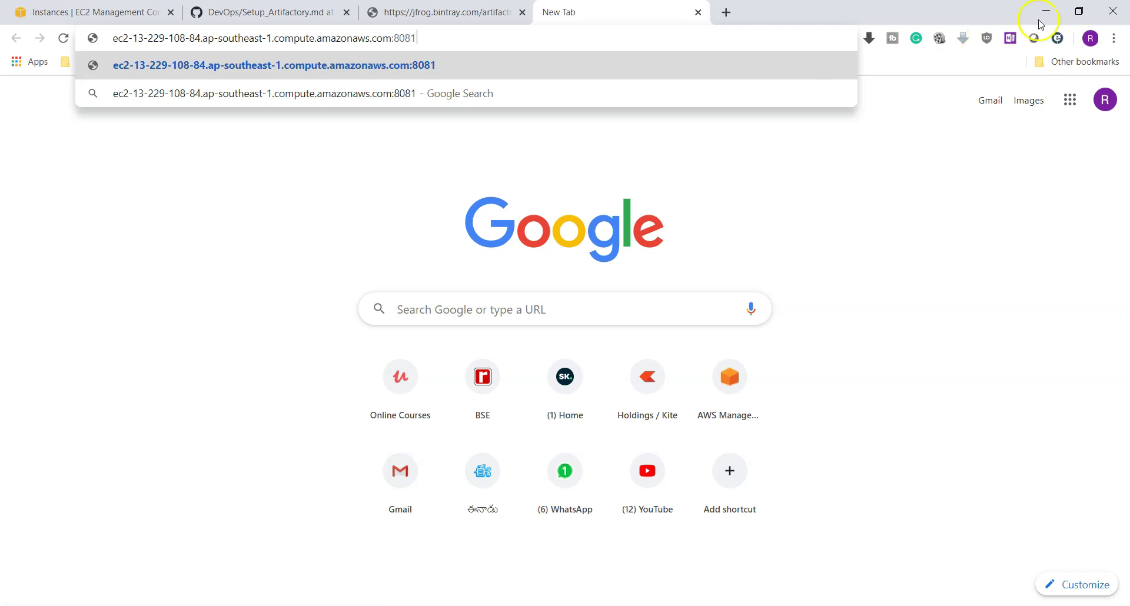
key("Return")
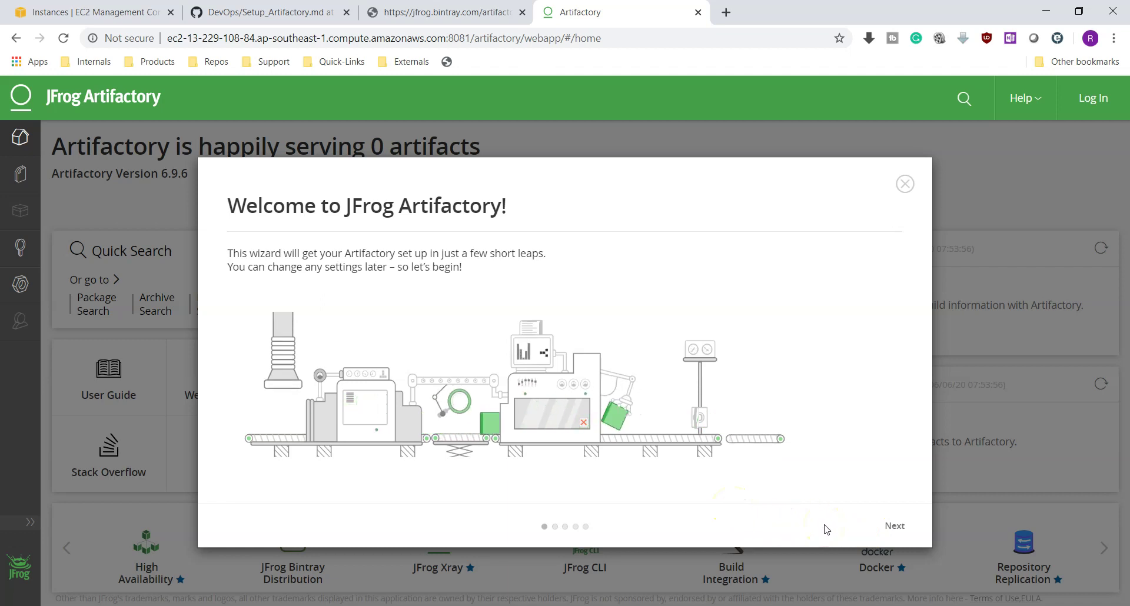
Get past the welcome screen, then enter the new admin password and retype it to confirm
left_click(894, 525)
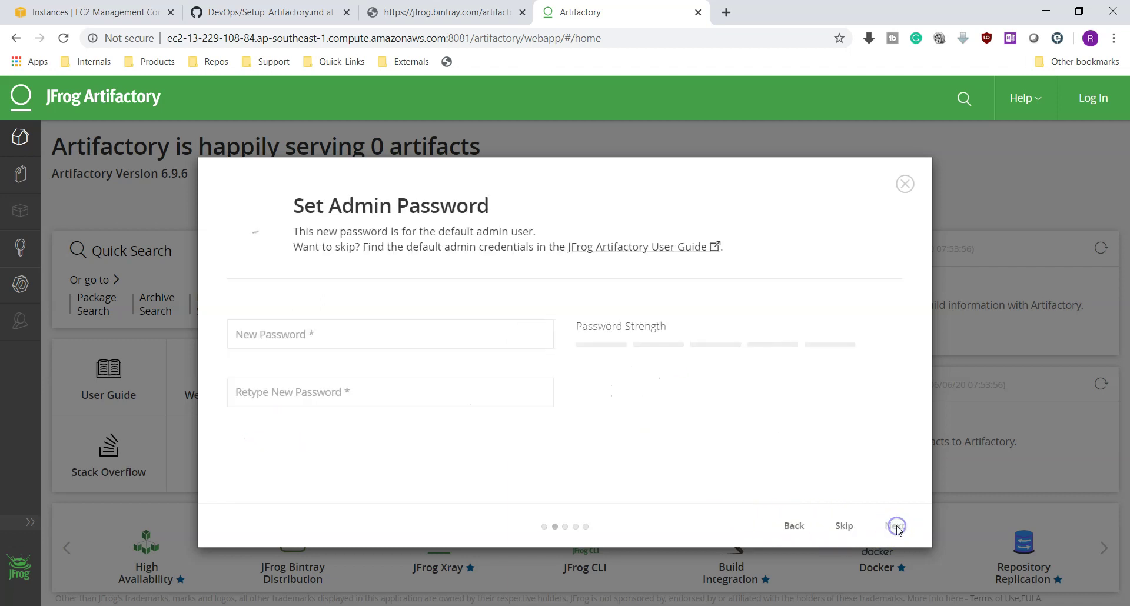
left_click(348, 338)
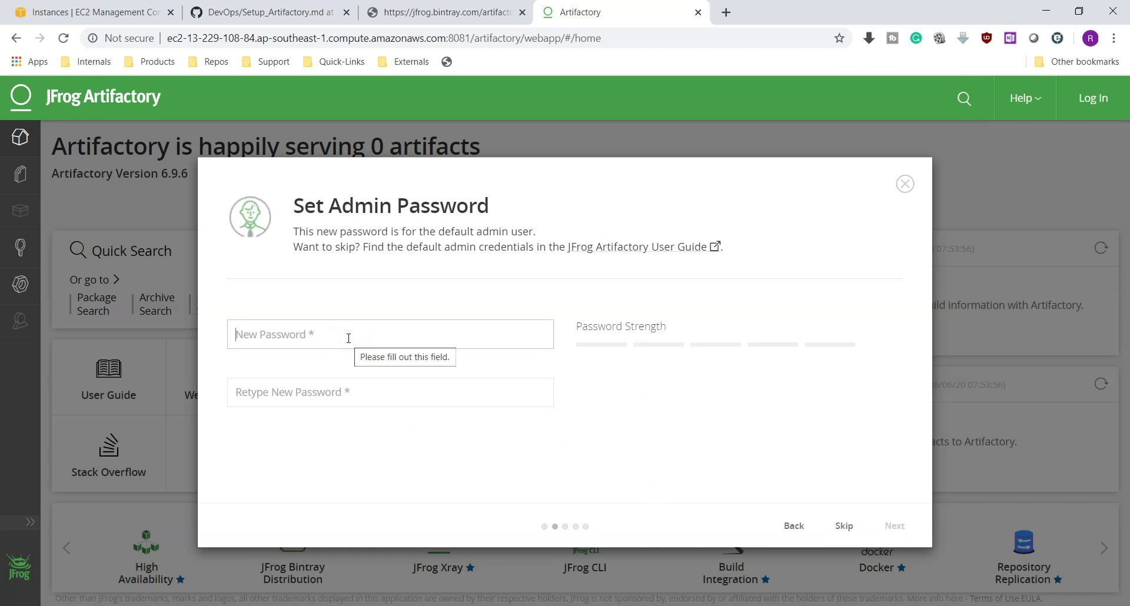
type("p")
key("BackSpace")
type("admin")
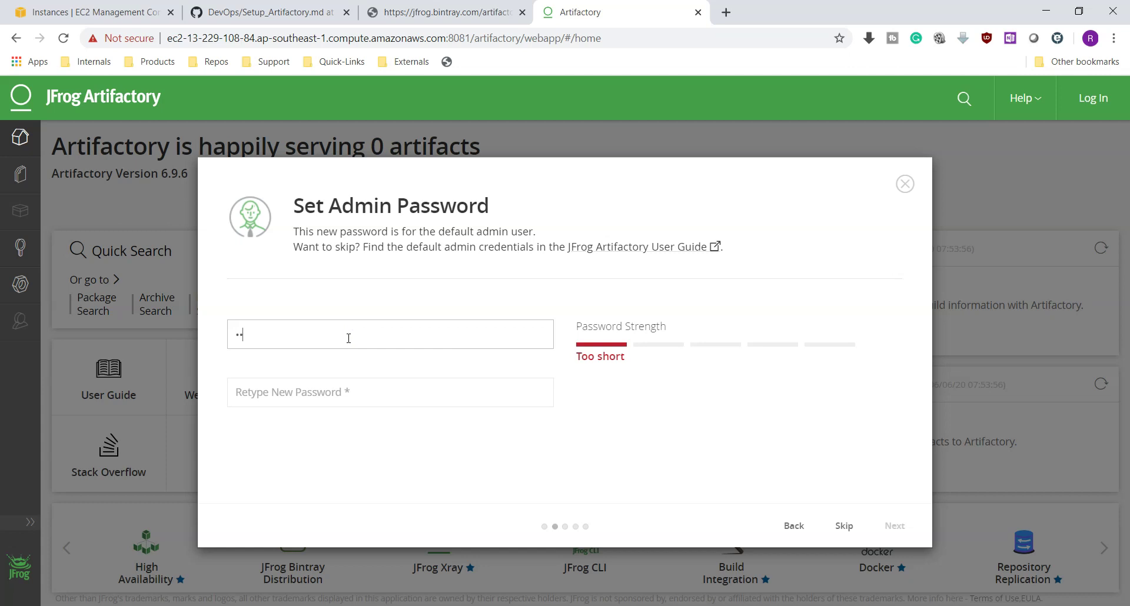
type("12")
key("Tab")
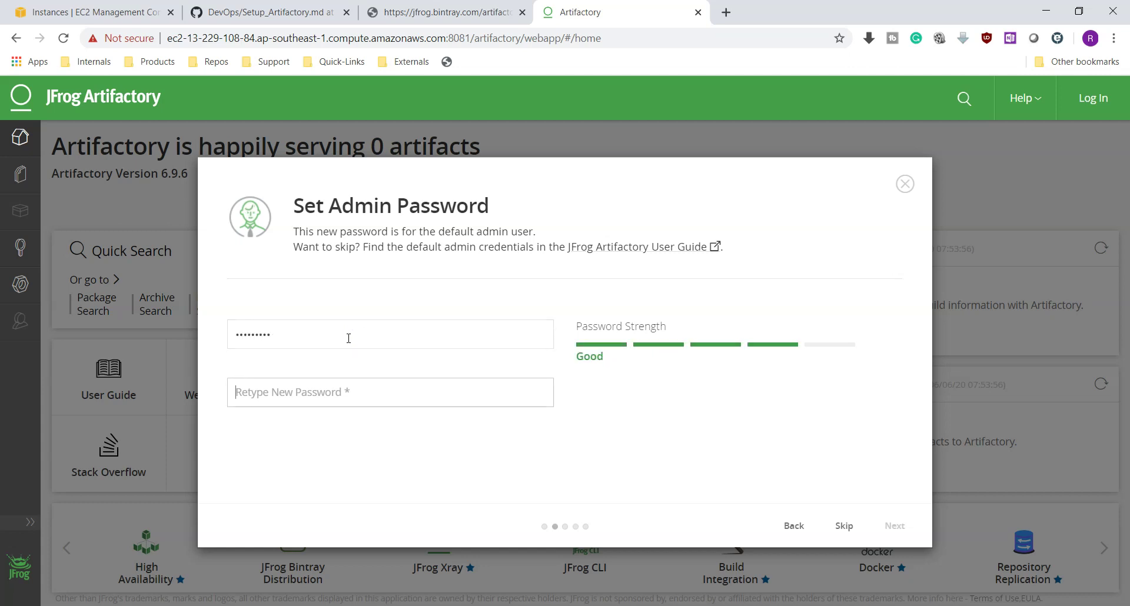
type("a")
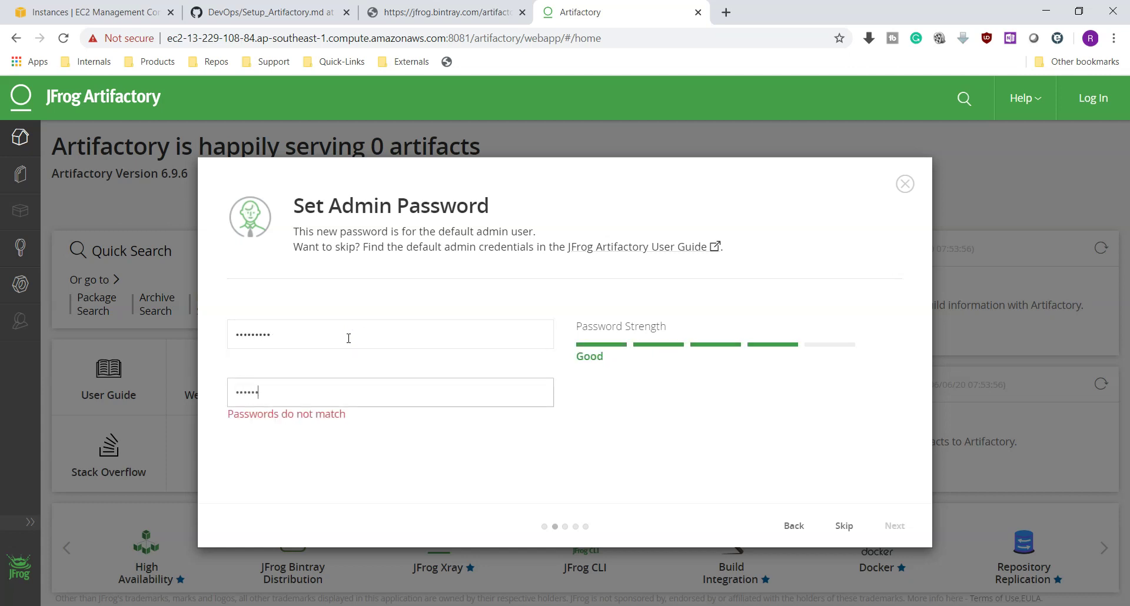
type("3")
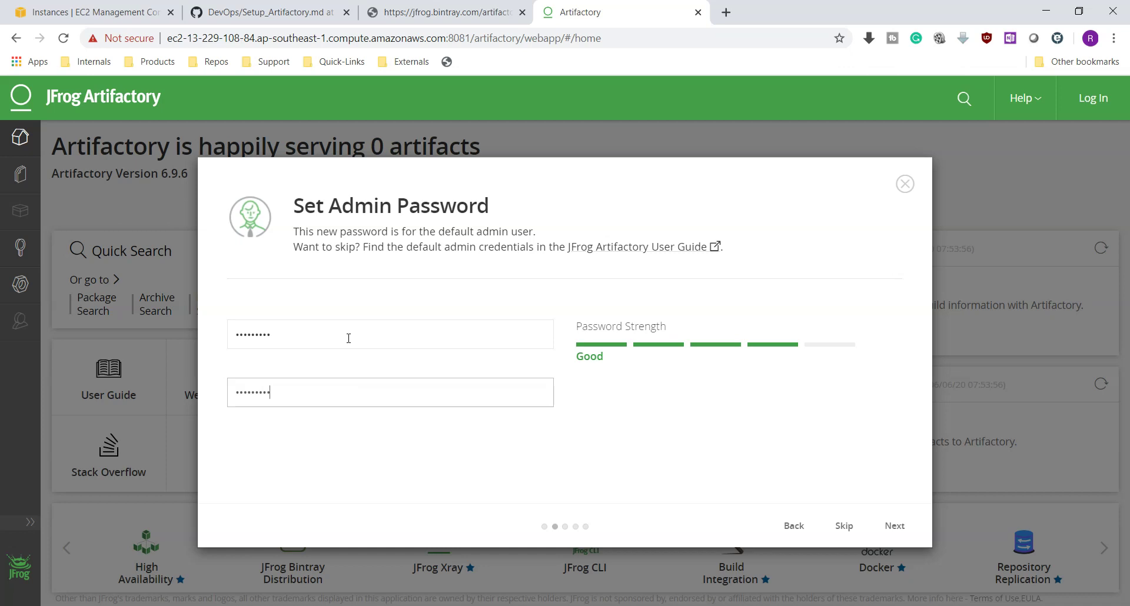
left_click(886, 529)
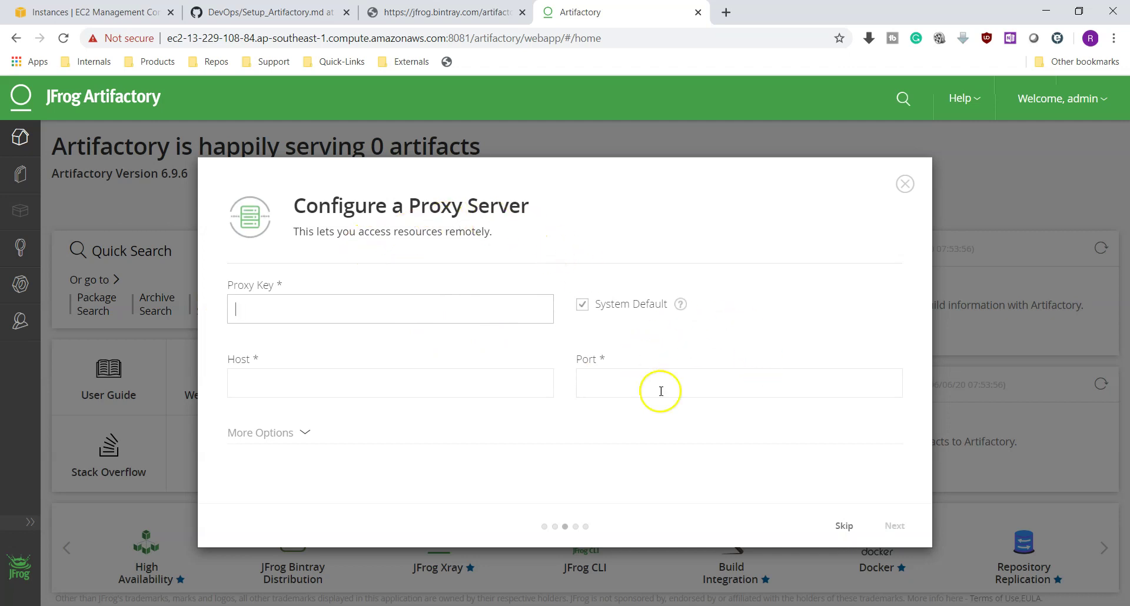
Skip the proxy and Create Repositories steps and finish the wizard on the All done page
left_click(844, 529)
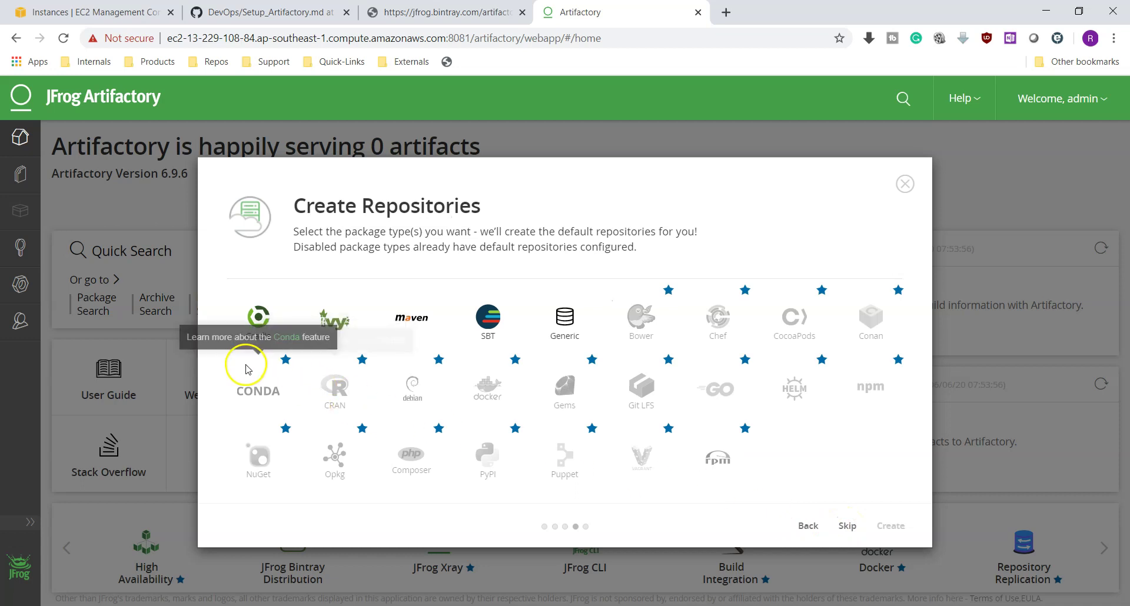
left_click(605, 290)
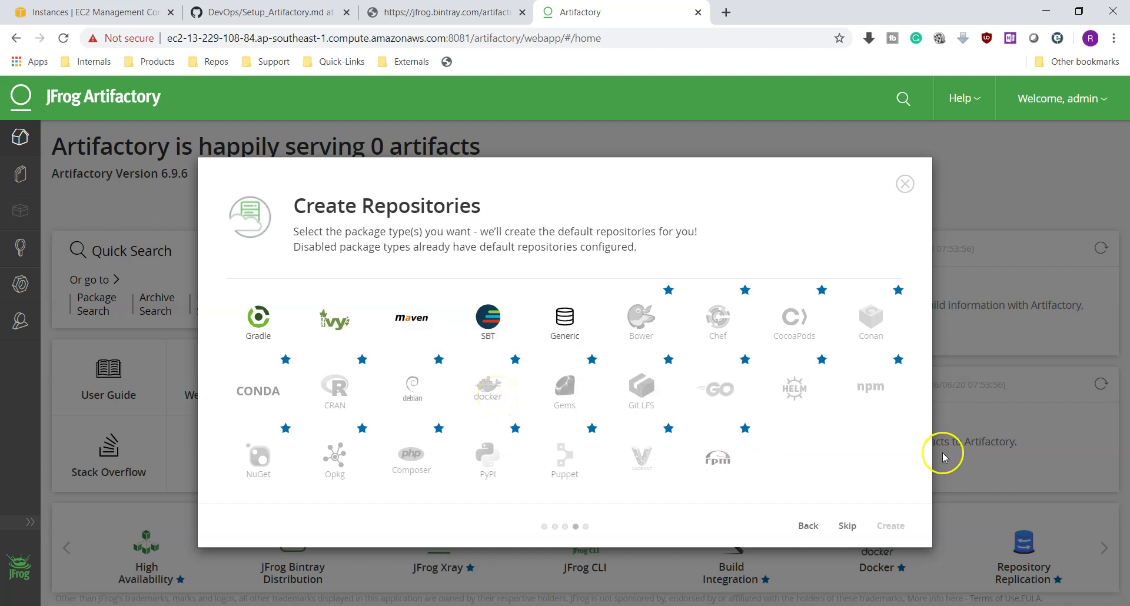
left_click(847, 527)
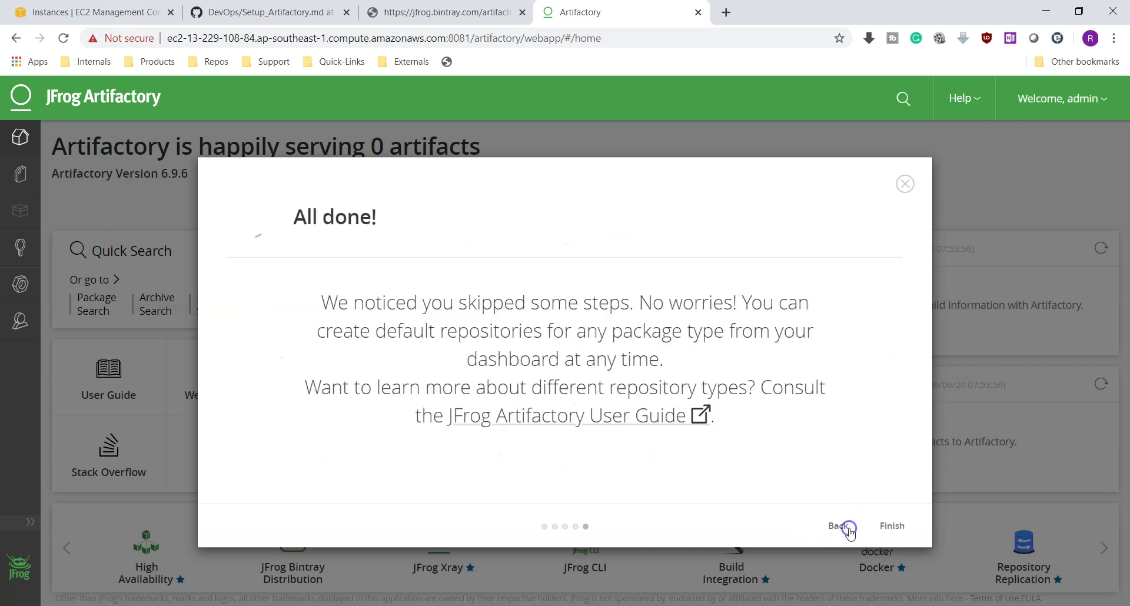
left_click(891, 526)
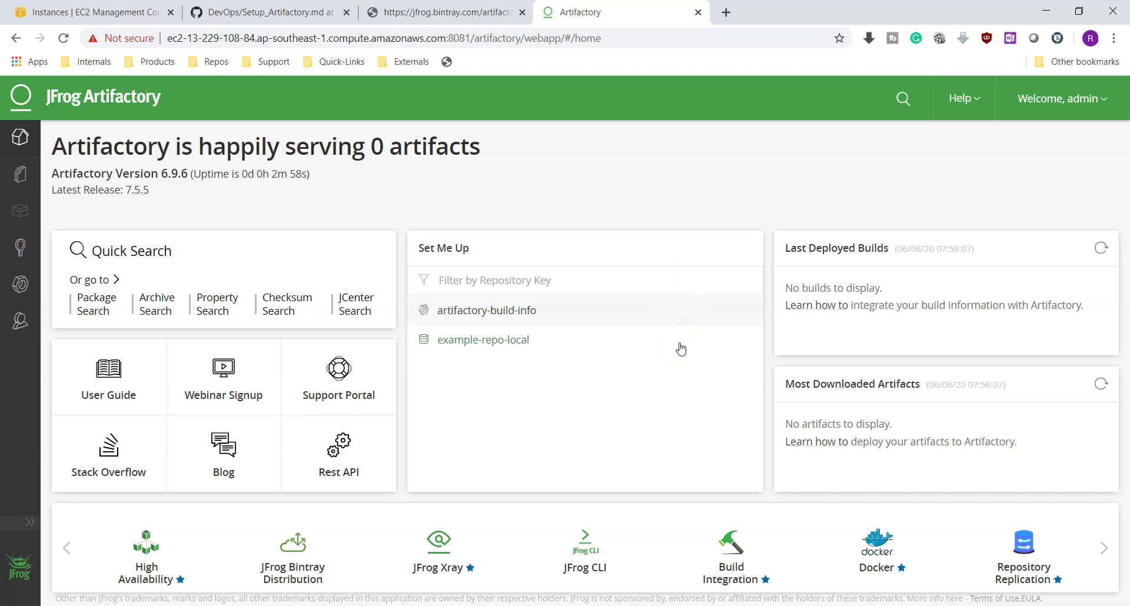
left_click(20, 322)
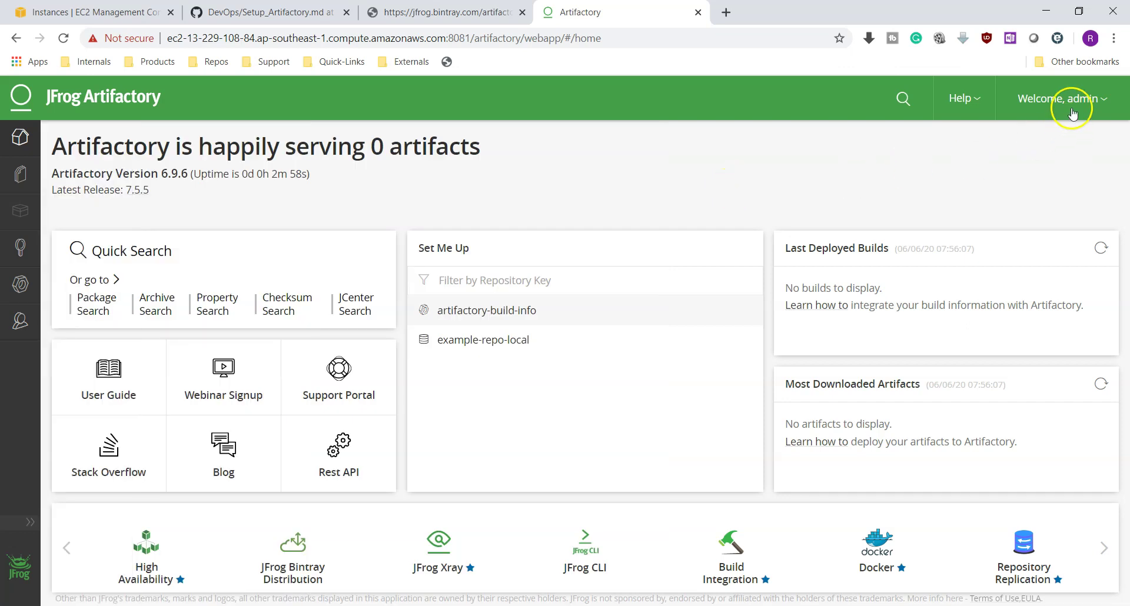
Choose Create Repositories > Quick Setup from the Welcome, admin menu
left_click(1089, 99)
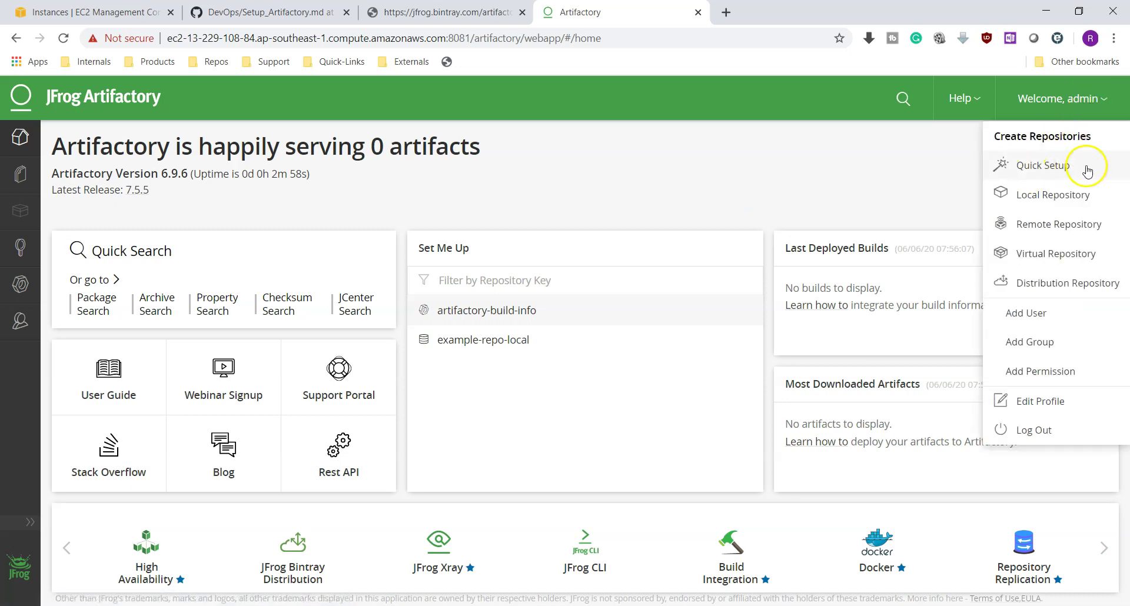
left_click(1043, 169)
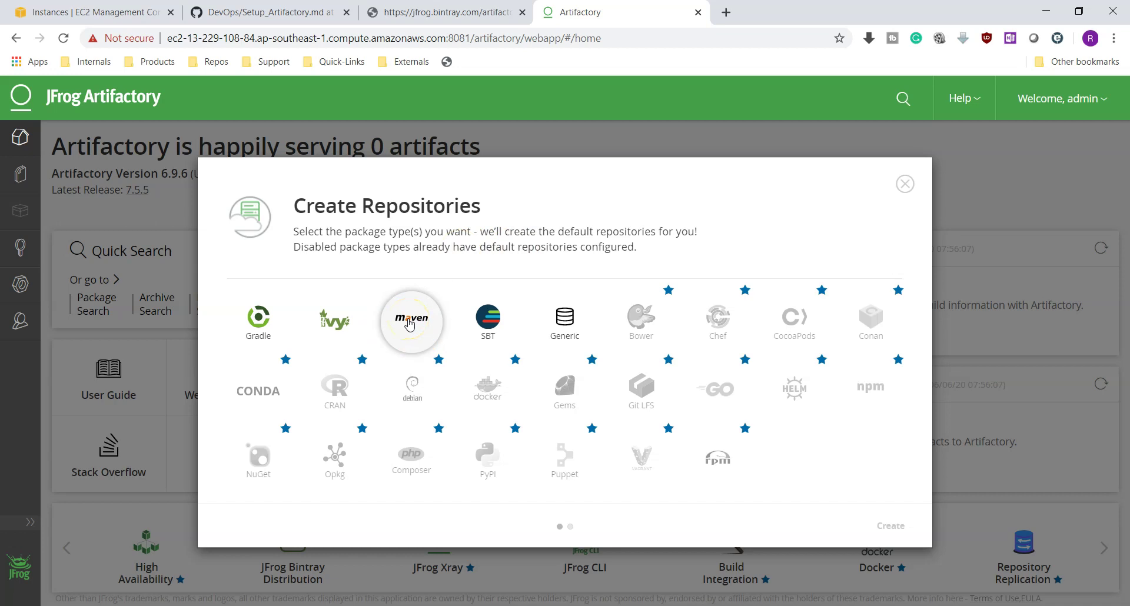
Select the Maven package type and create its default repositories
left_click(410, 323)
left_click(889, 523)
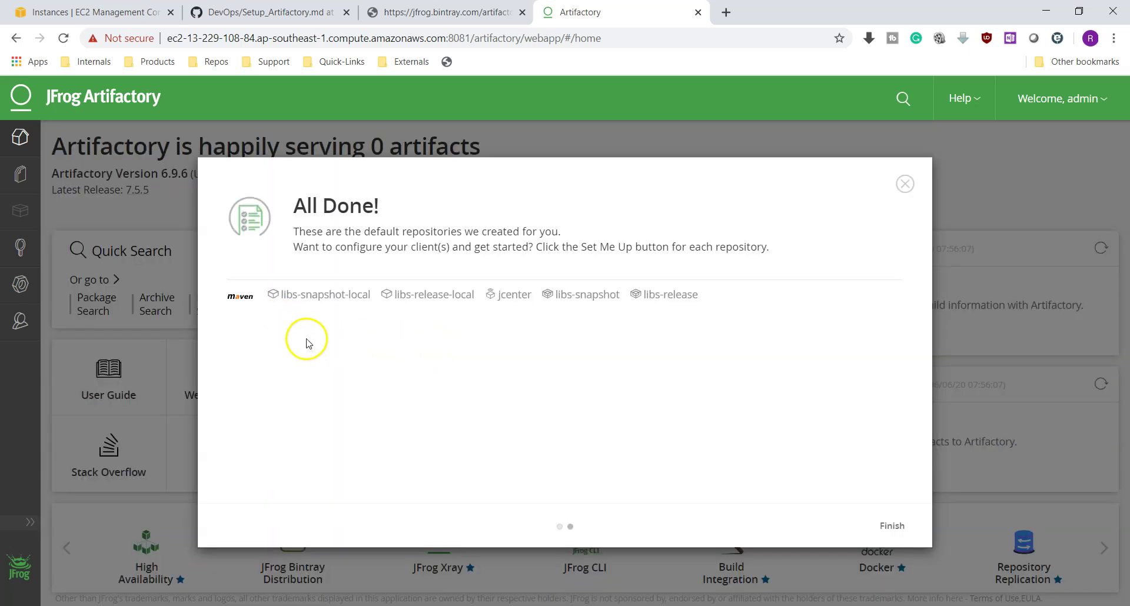
key("ctrl+plus")
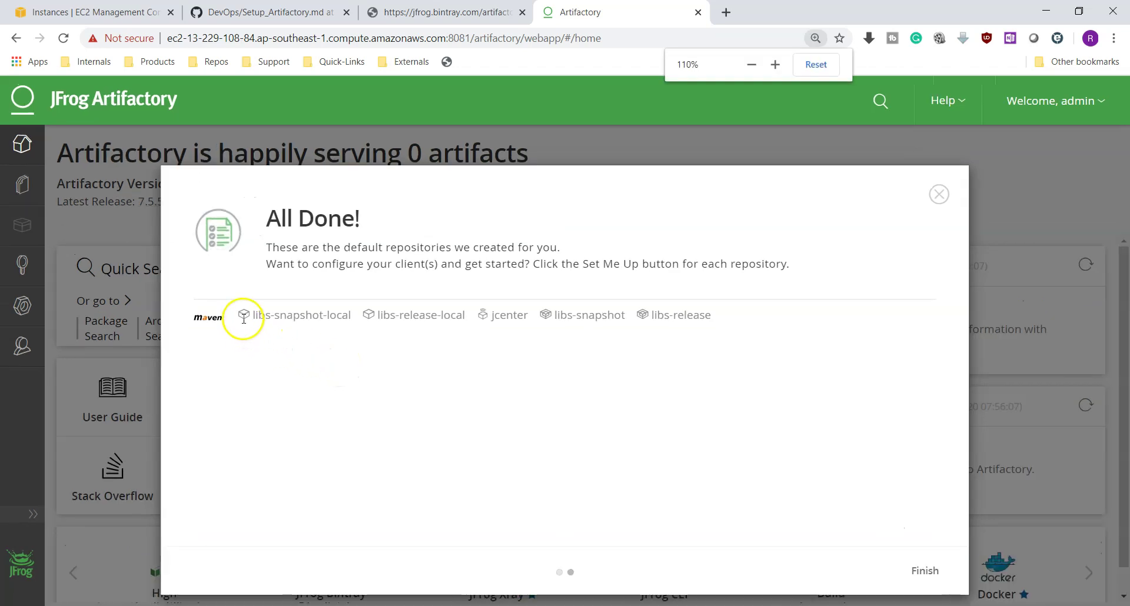
Review the created libs-release-local, libs-snapshot and jcenter repositories, then finish
left_click_drag(254, 313, 462, 316)
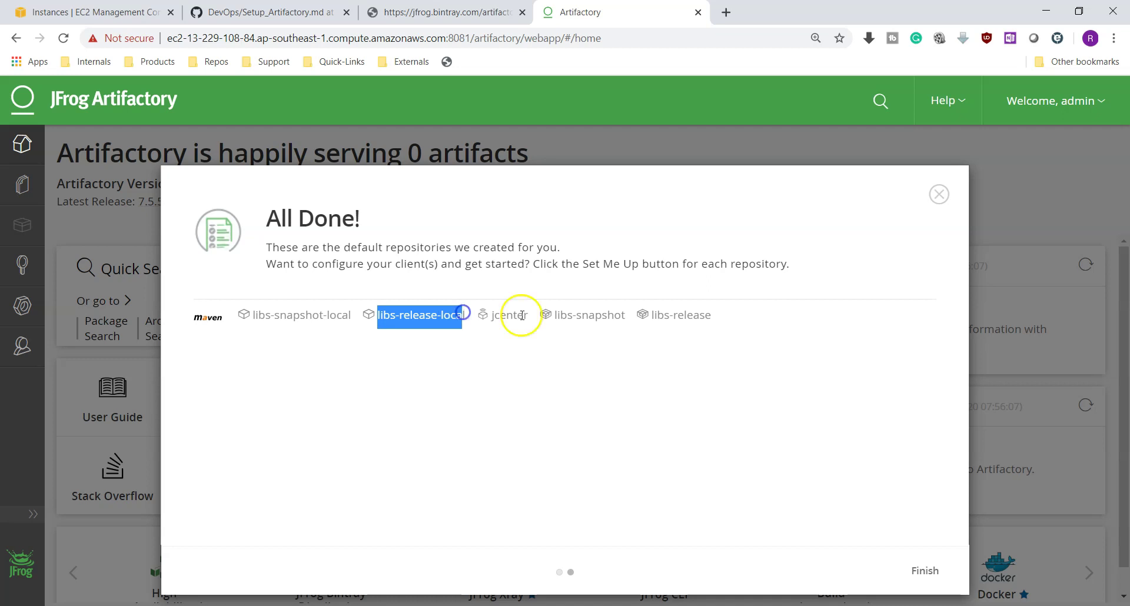
left_click_drag(556, 315, 704, 312)
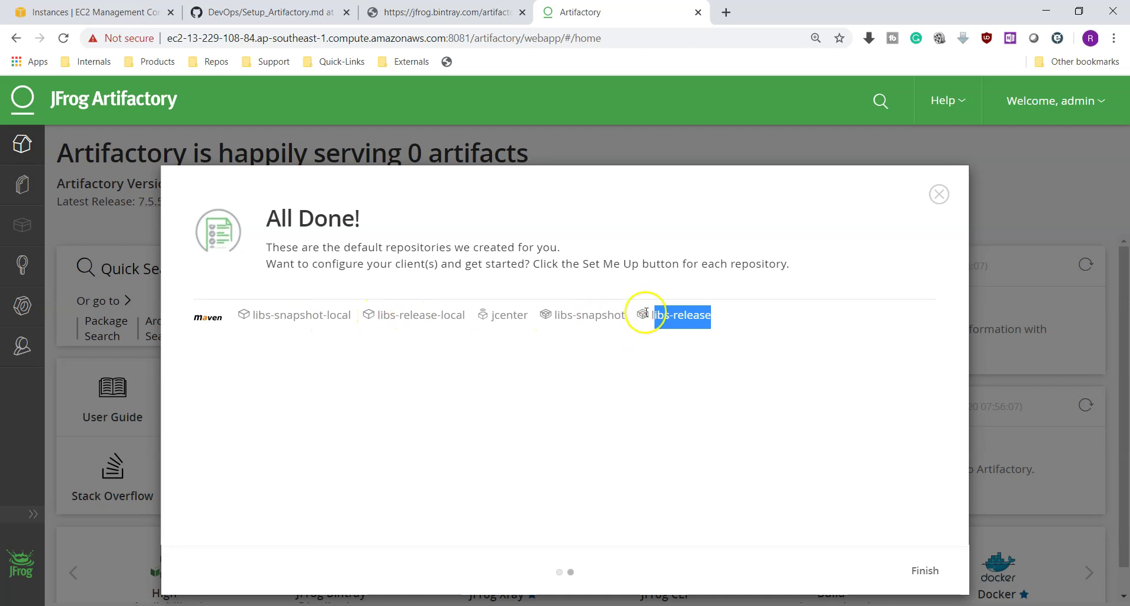
left_click_drag(466, 316, 252, 321)
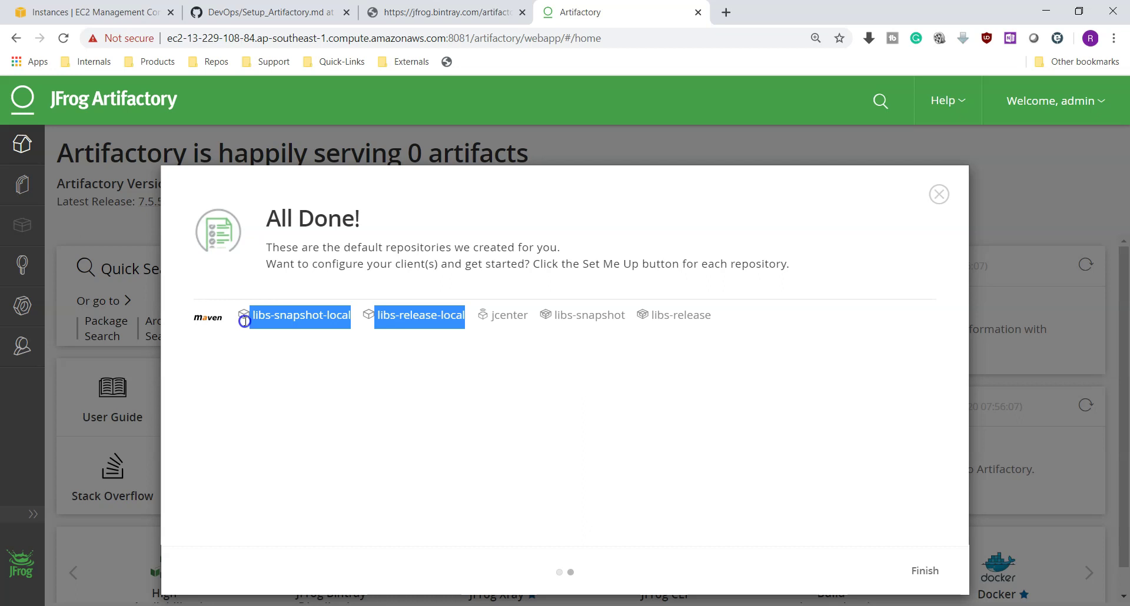
left_click(403, 380)
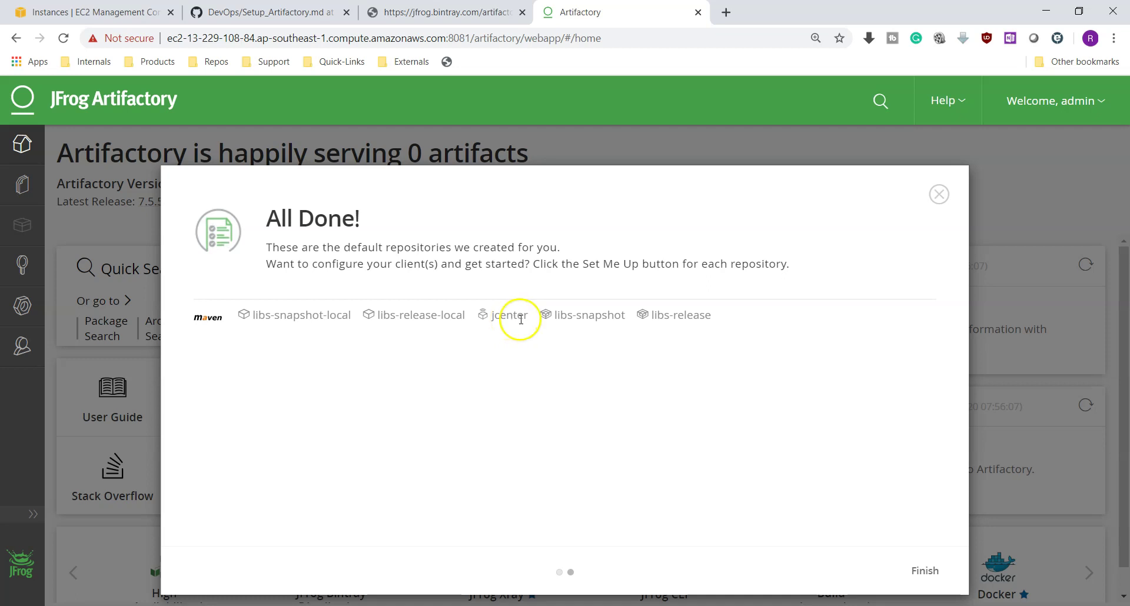
left_click_drag(527, 316, 499, 315)
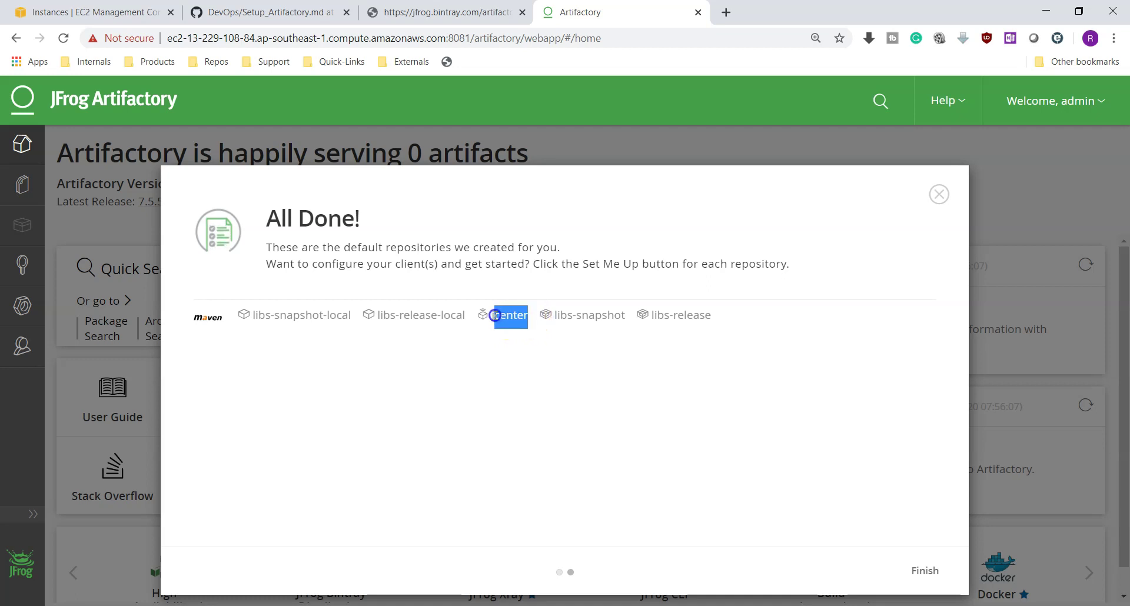
left_click(925, 569)
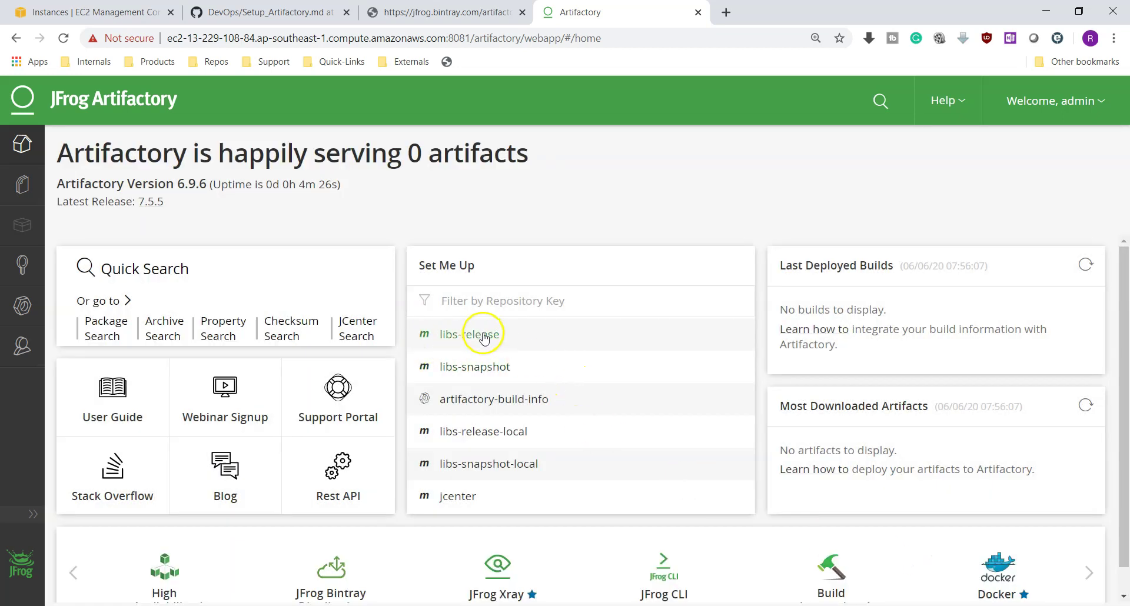
left_click(25, 186)
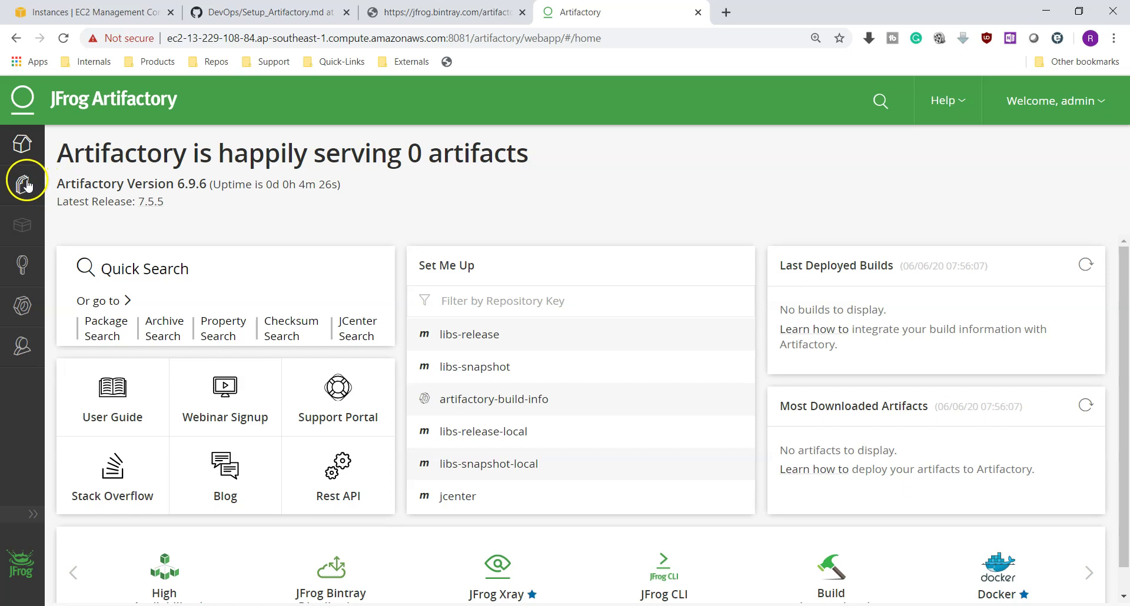